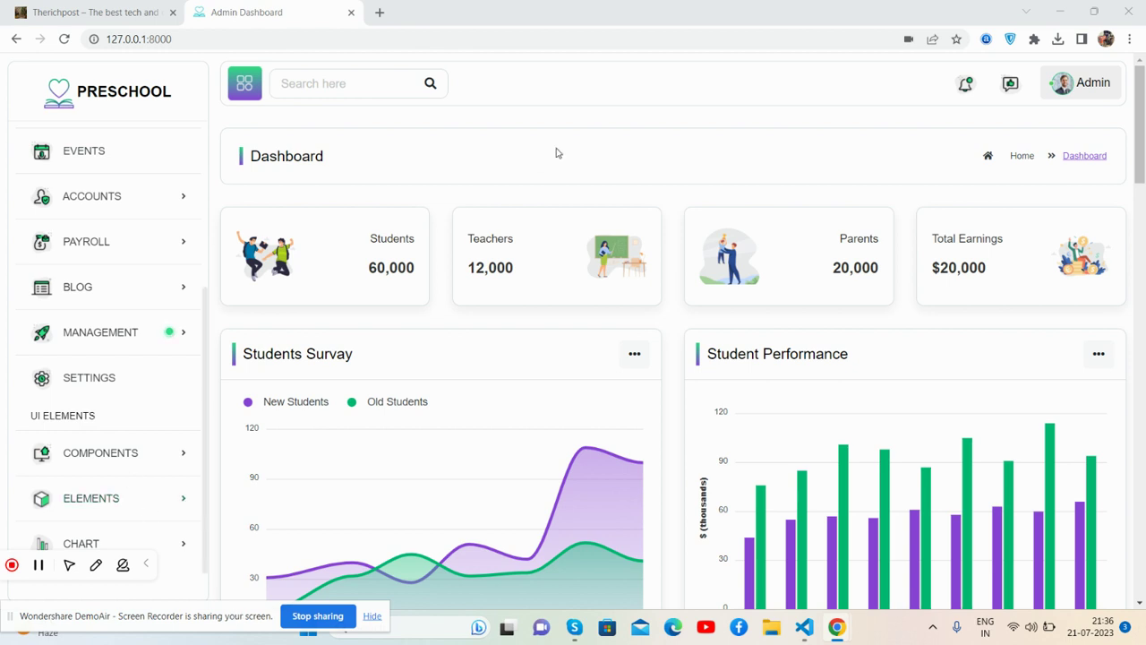
Reload the dashboard, then collapse the sidebar to icons and expand it again, twice
mouse_move(1144, 132)
left_mouse_down()
mouse_move(1144, 467)
mouse_move(1144, 133)
left_mouse_up()
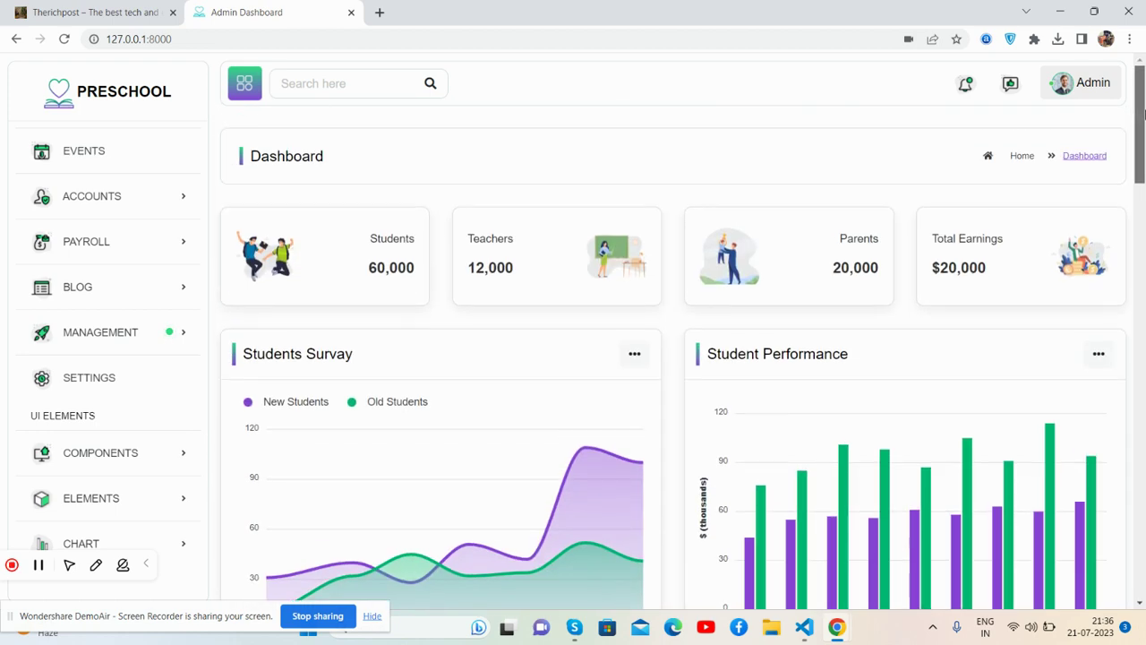
left_click(64, 40)
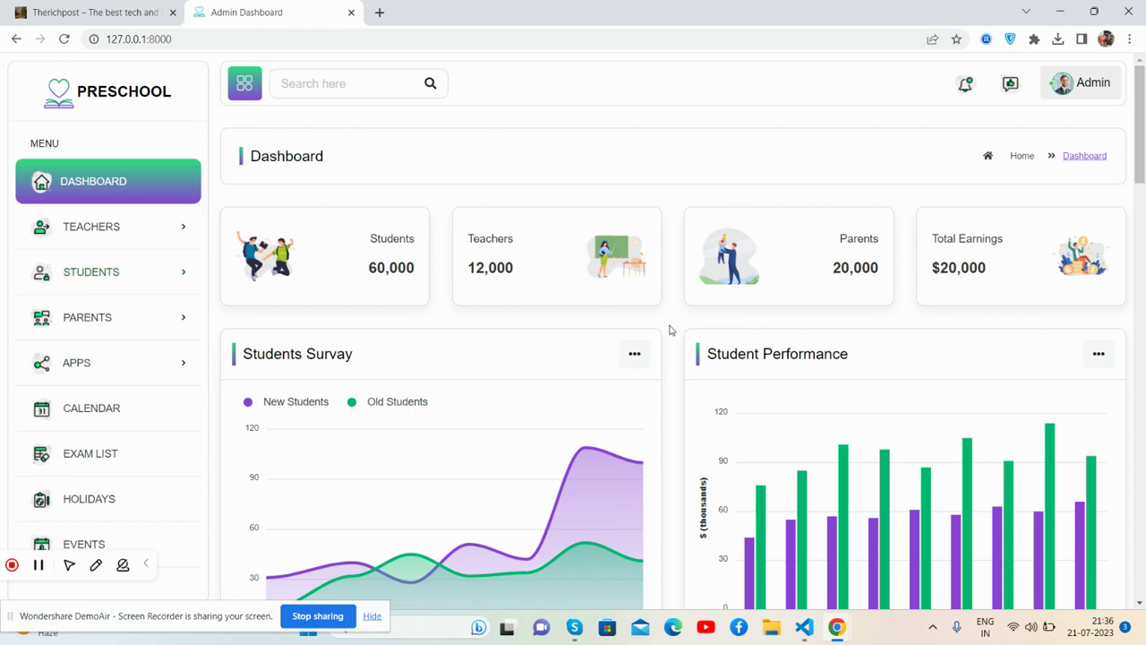
left_click(248, 84)
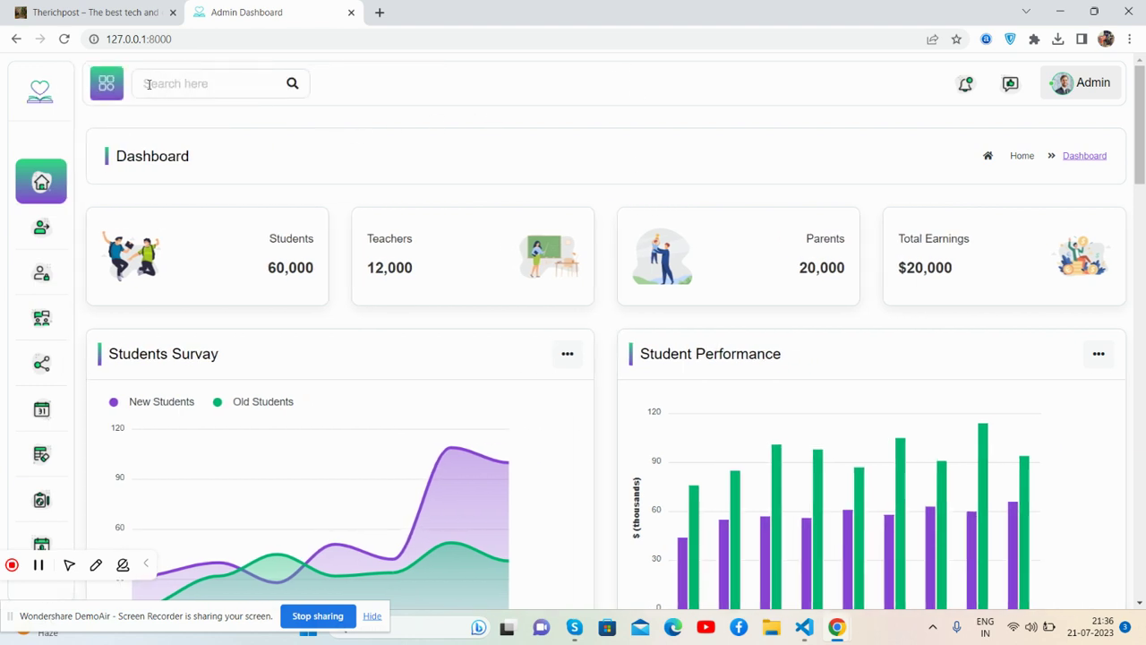
left_click(250, 89)
left_click(255, 95)
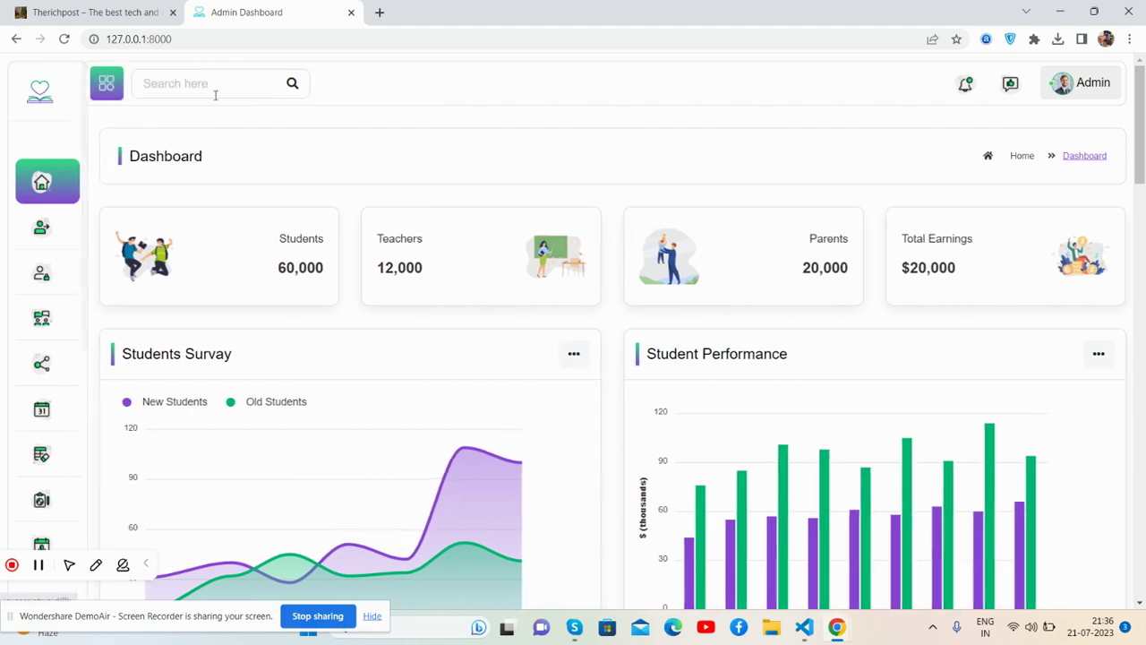
left_click(111, 83)
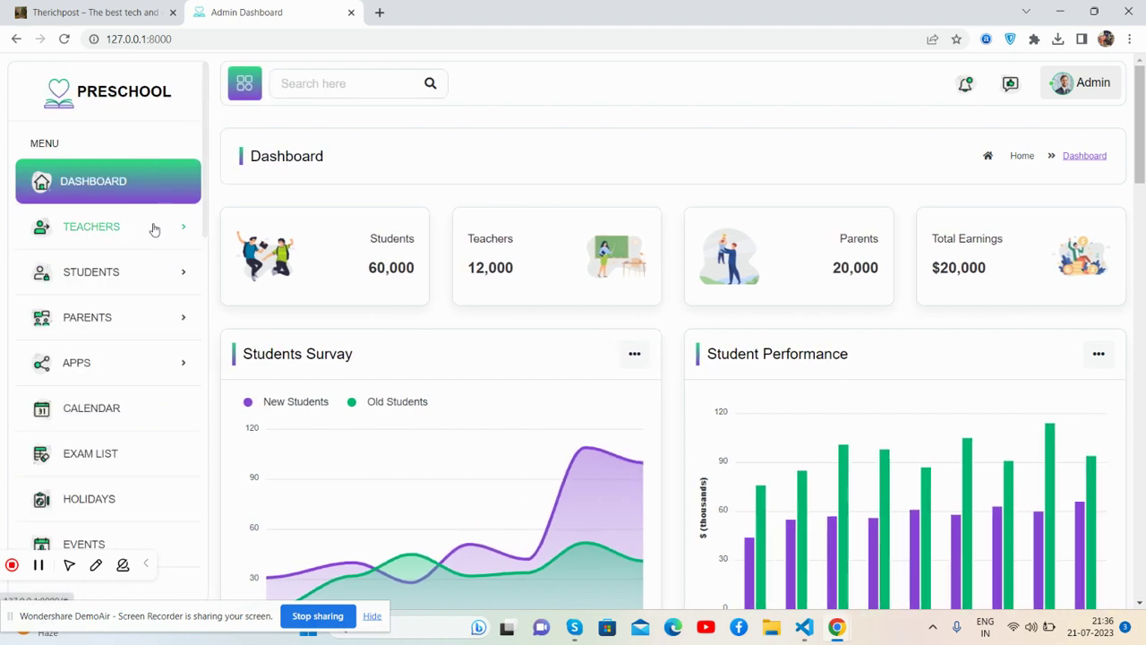
Expand and collapse the TEACHERS sidebar submenu twice
left_click(153, 227)
left_click(154, 229)
left_click(154, 229)
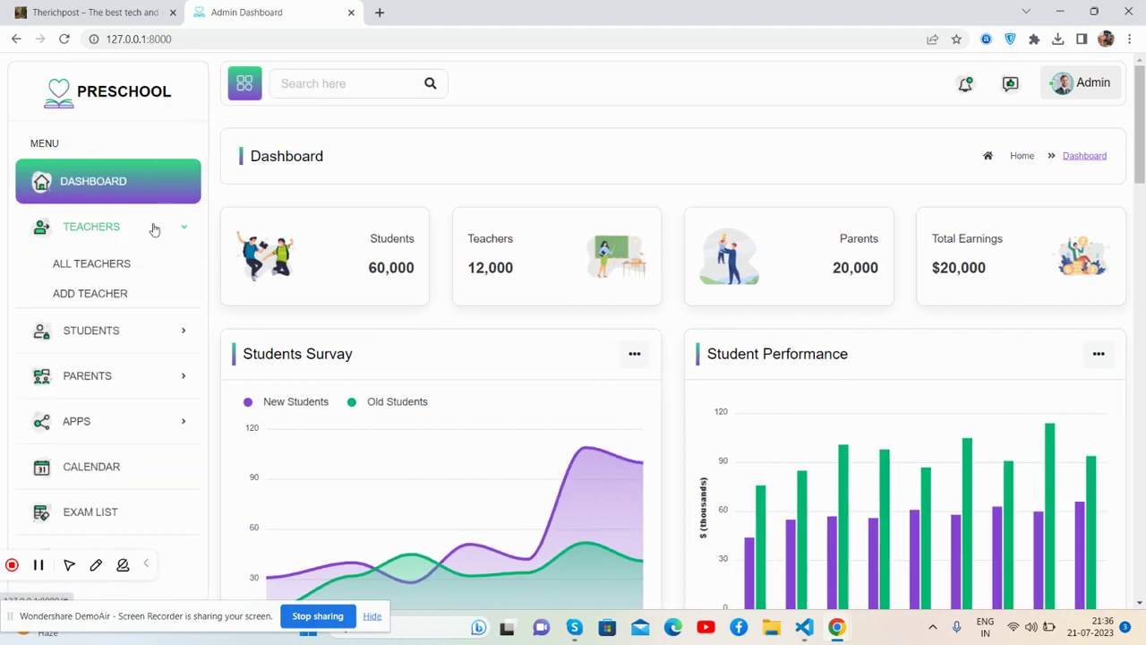
left_click(153, 228)
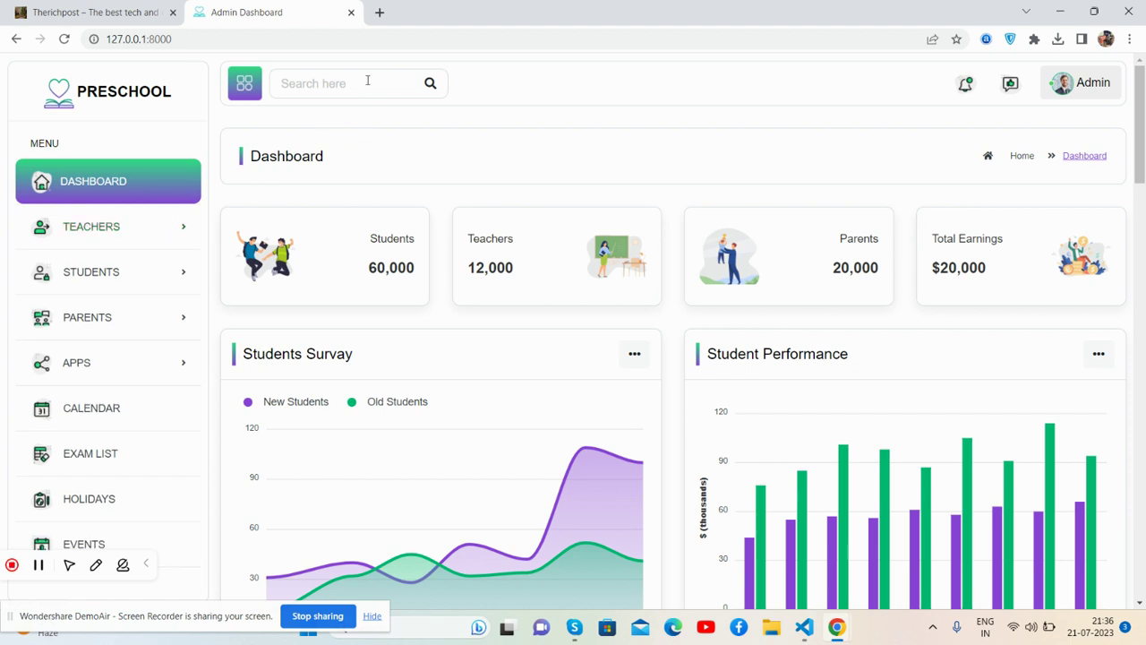
Open and close the notifications, messages and Admin profile dropdowns in the header
left_click(965, 85)
left_click(965, 85)
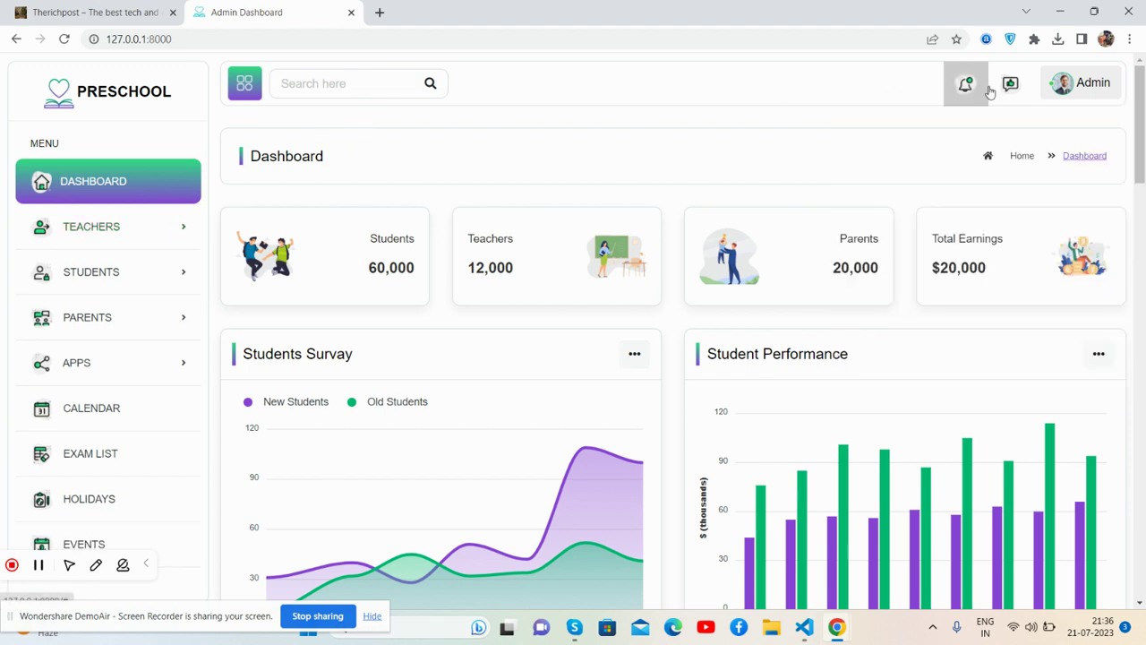
left_click(1010, 86)
left_click(1010, 89)
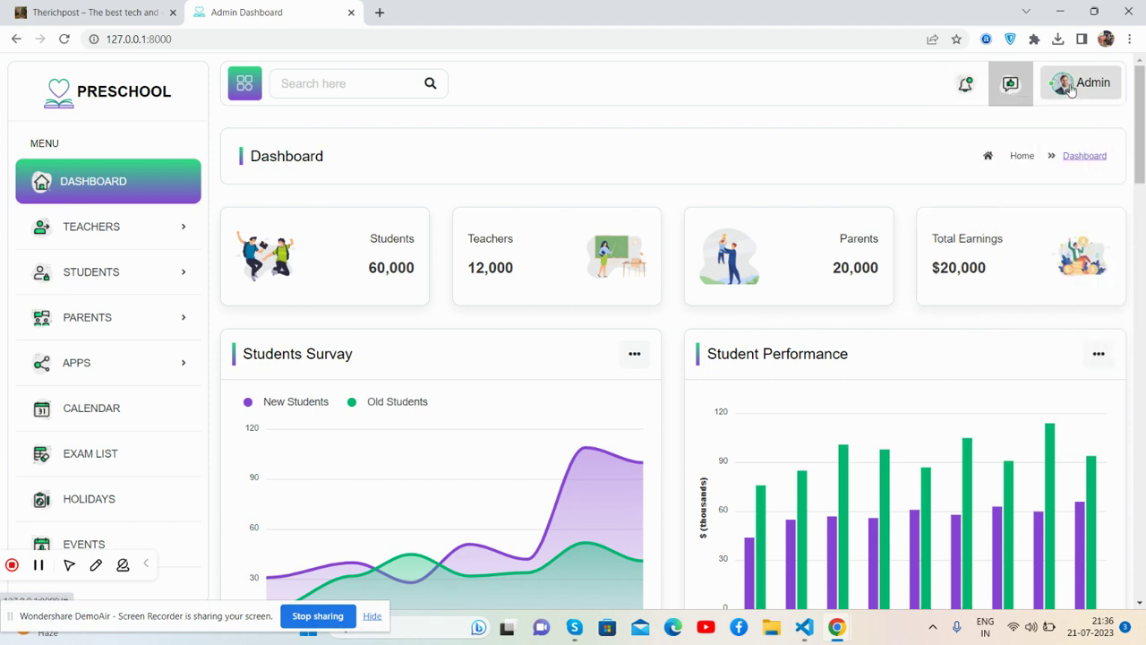
left_click(1071, 89)
left_click(1071, 89)
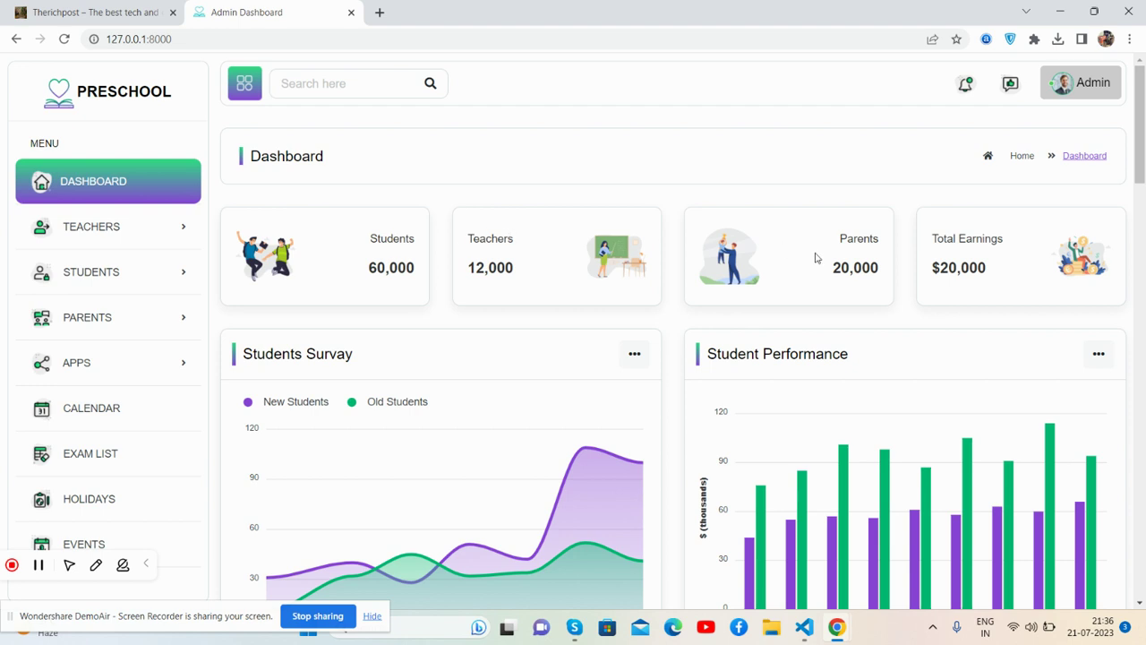
Open and close the options menus of the Students Survay and Student Performance charts
scroll(628, 215, "down", 2)
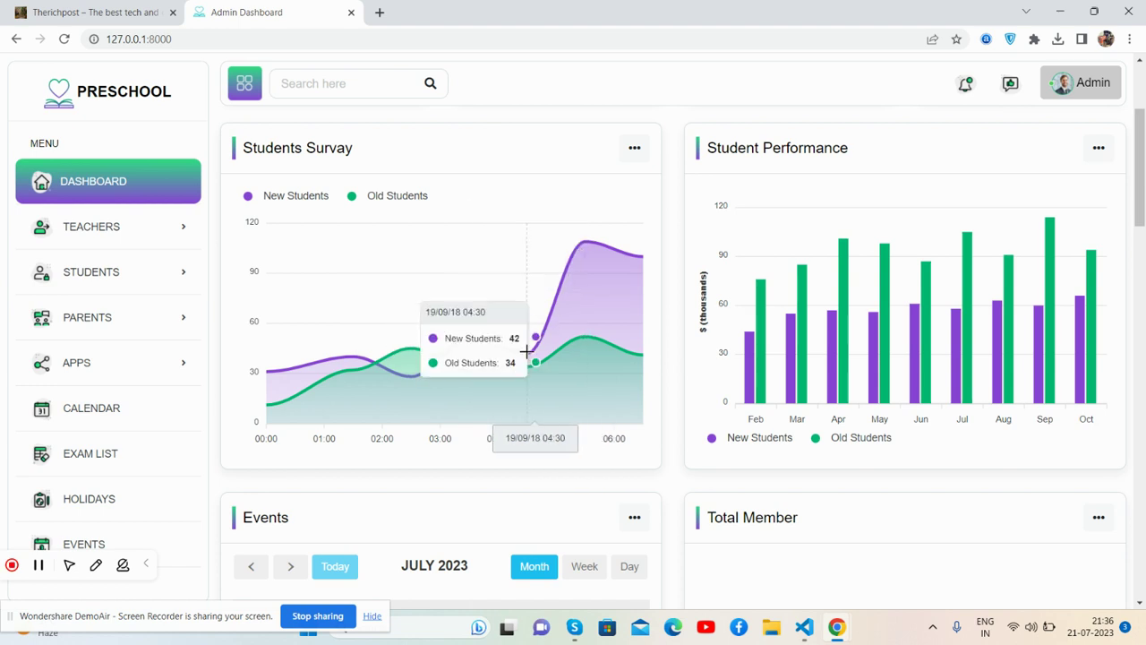
mouse_move(475, 358)
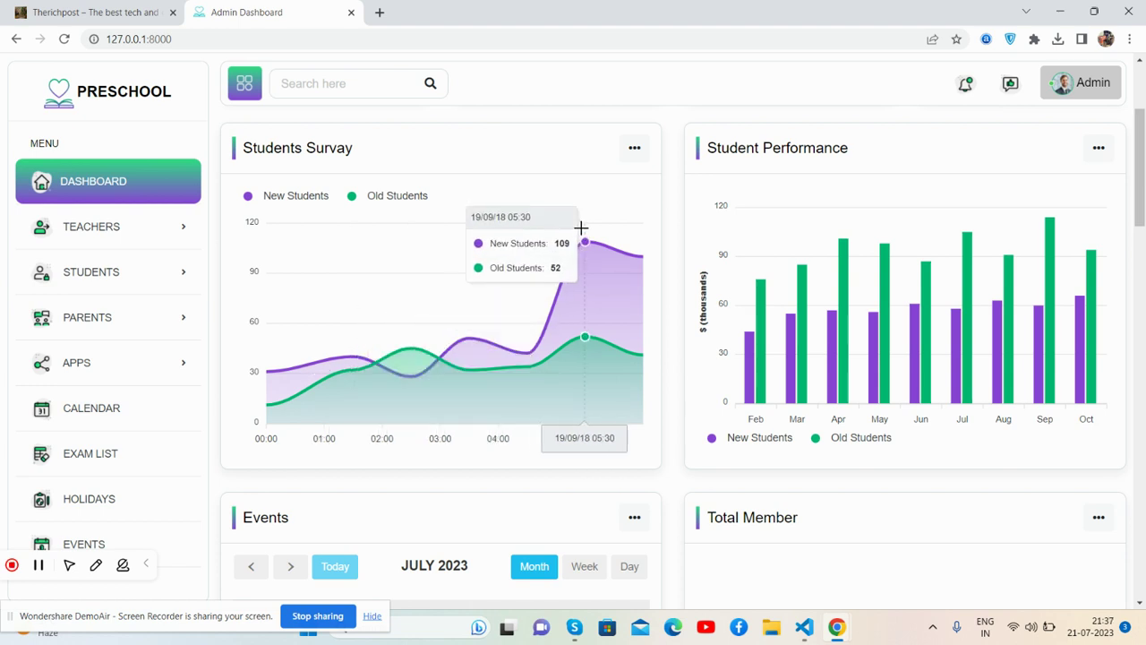
left_click(639, 158)
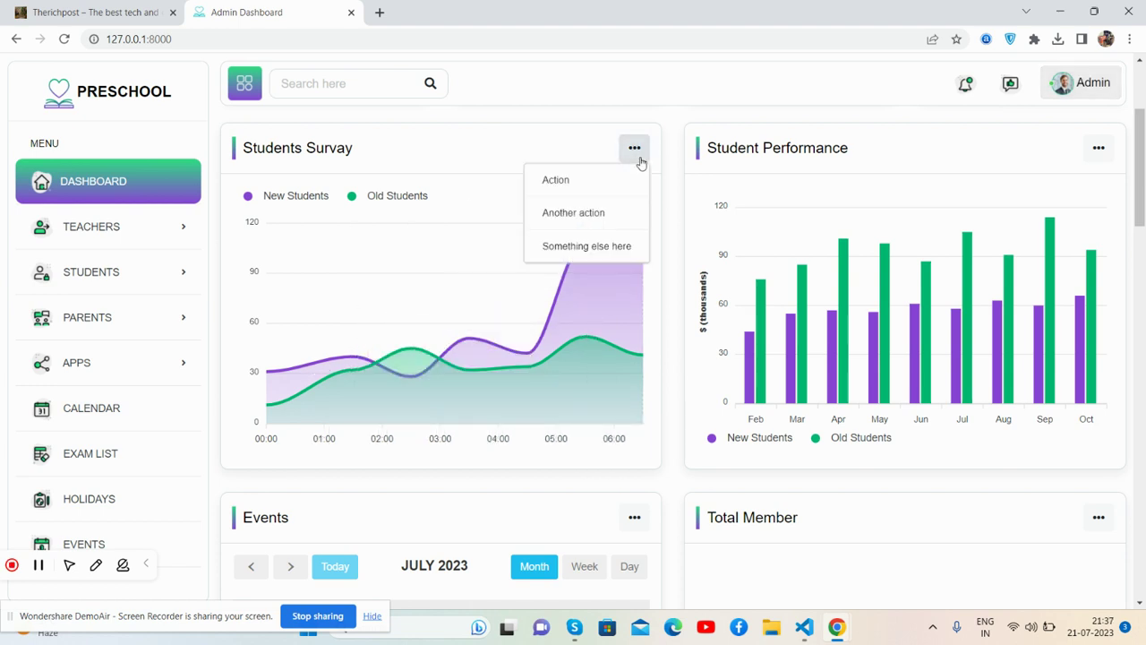
left_click(639, 160)
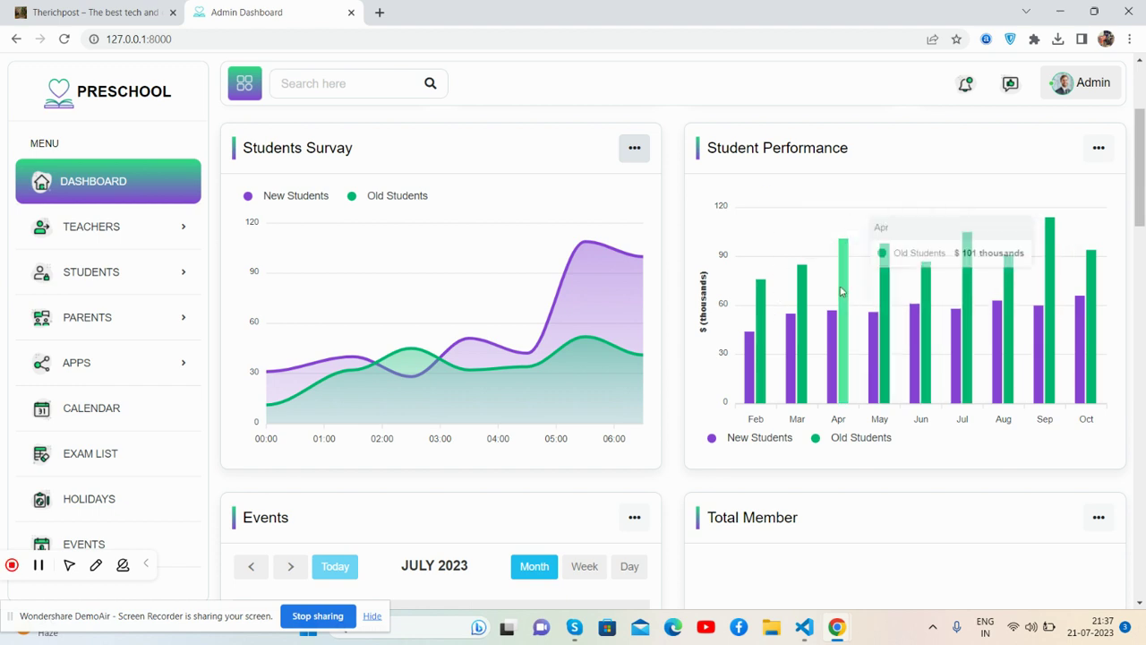
left_click(1107, 147)
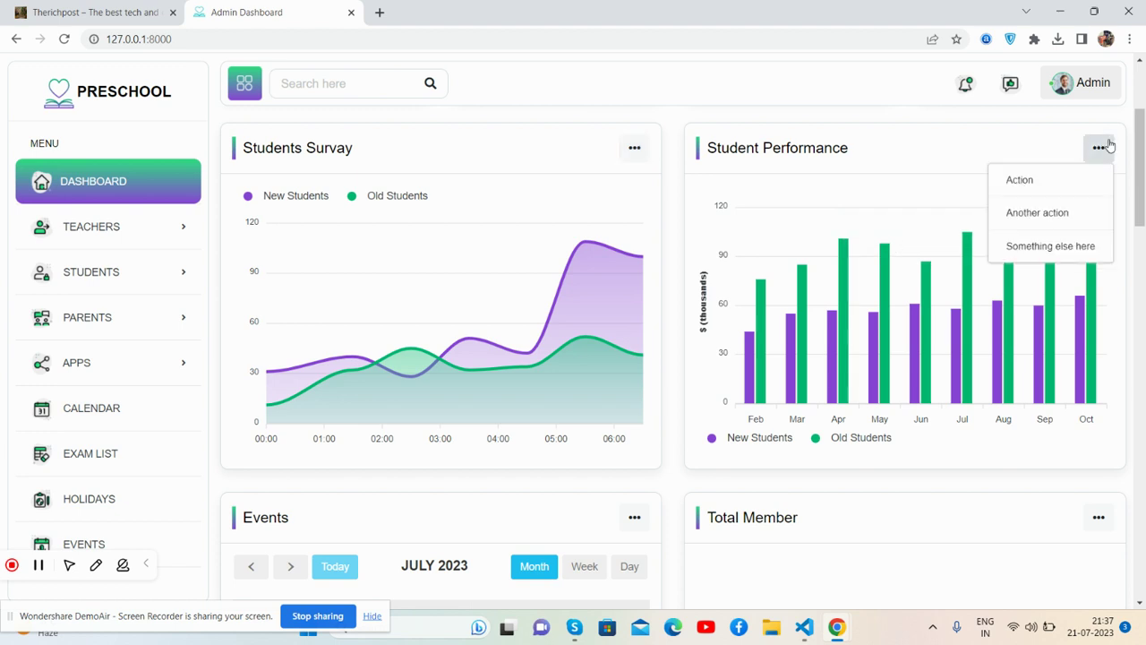
left_click(1107, 147)
Cycle the Events calendar through week, day and month views and settle on August 2023
scroll(602, 236, "down", 4)
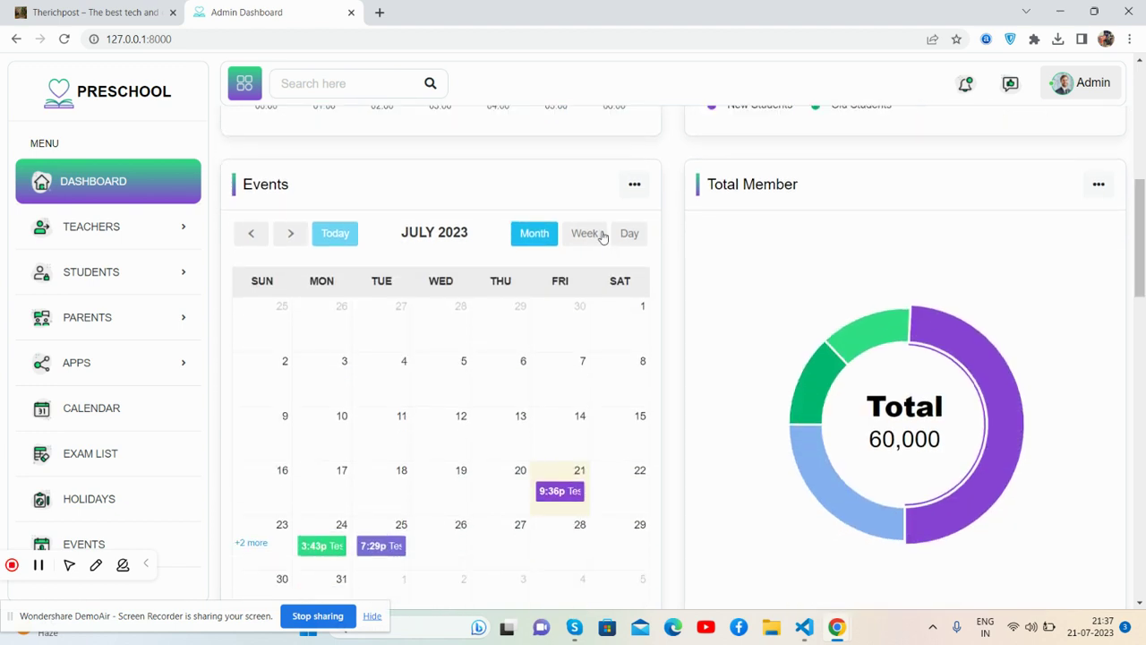
left_click(591, 233)
left_click(630, 233)
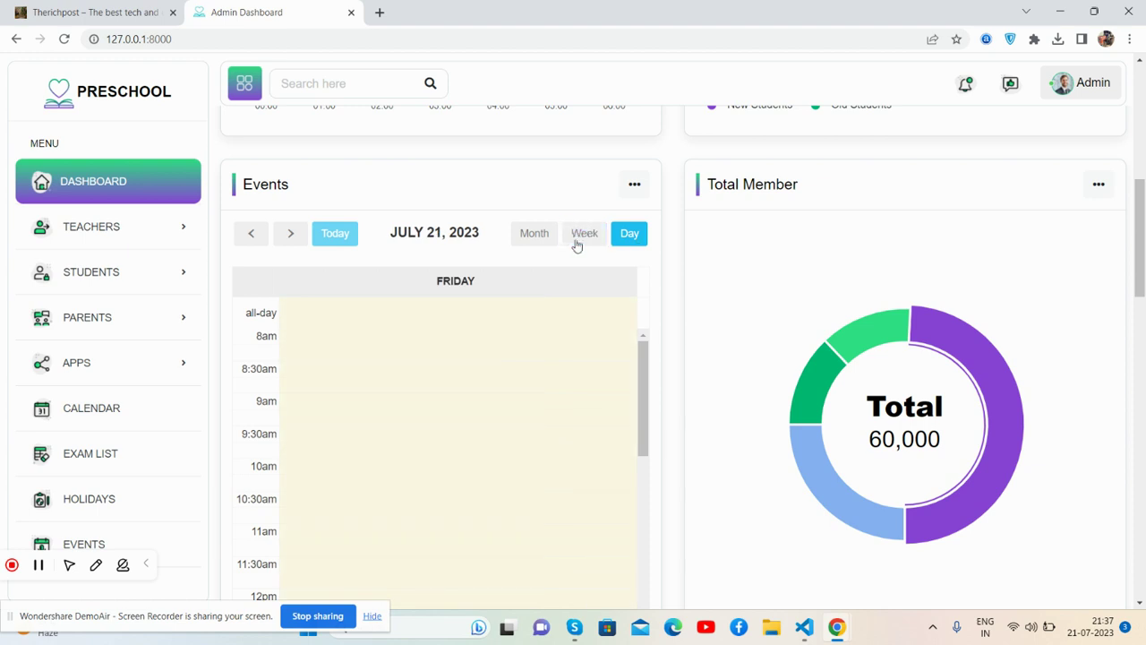
left_click(540, 238)
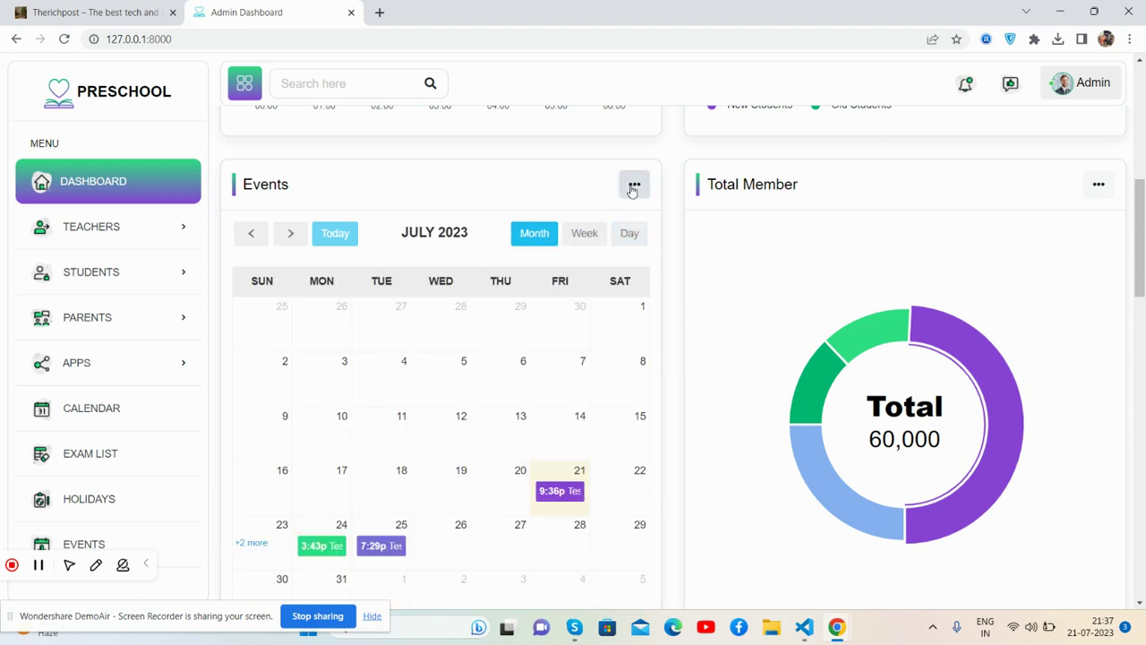
left_click(632, 187)
left_click(506, 211)
left_click(291, 234)
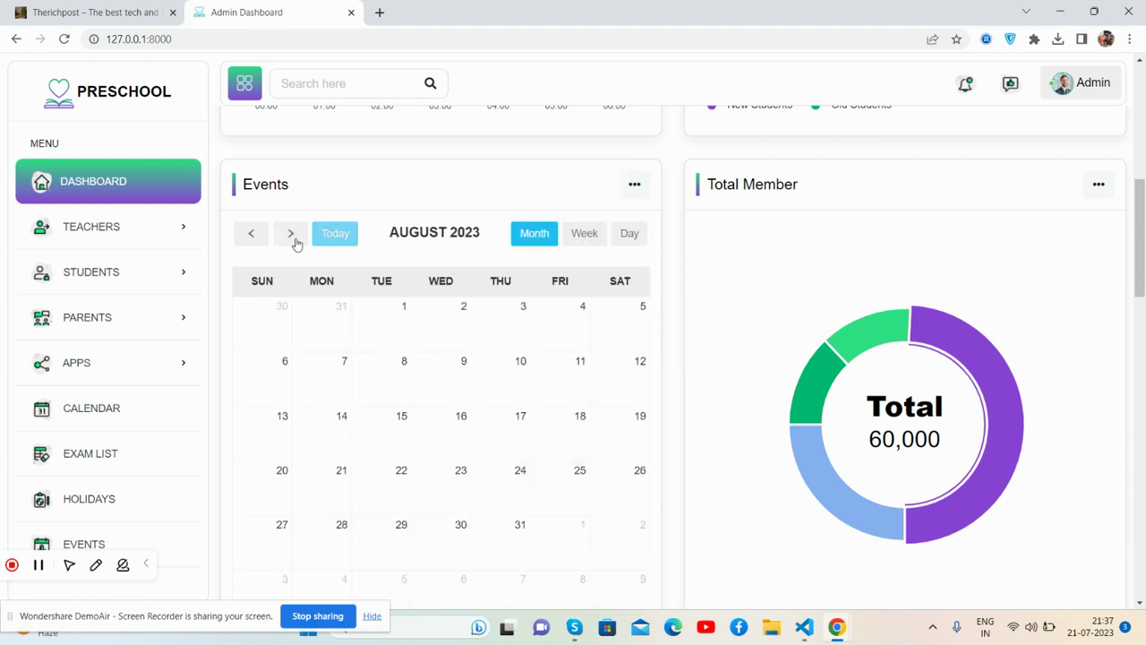
left_click(253, 233)
left_click(290, 233)
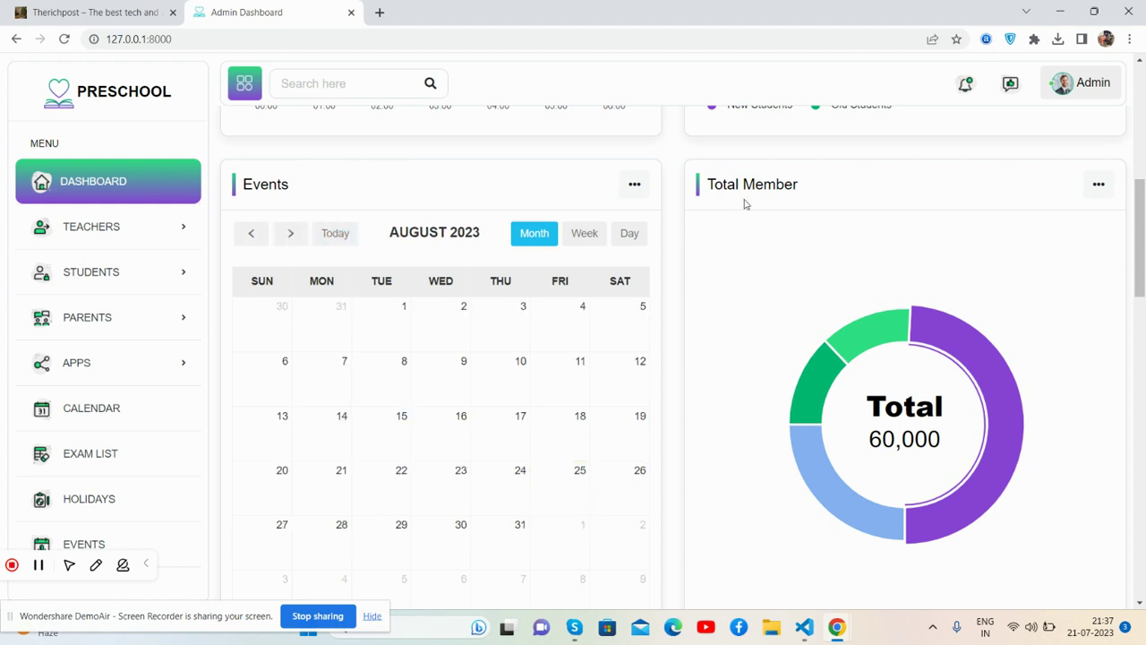
Open the Total Member panel's options and move down to the Income Monthwise chart
mouse_move(880, 324)
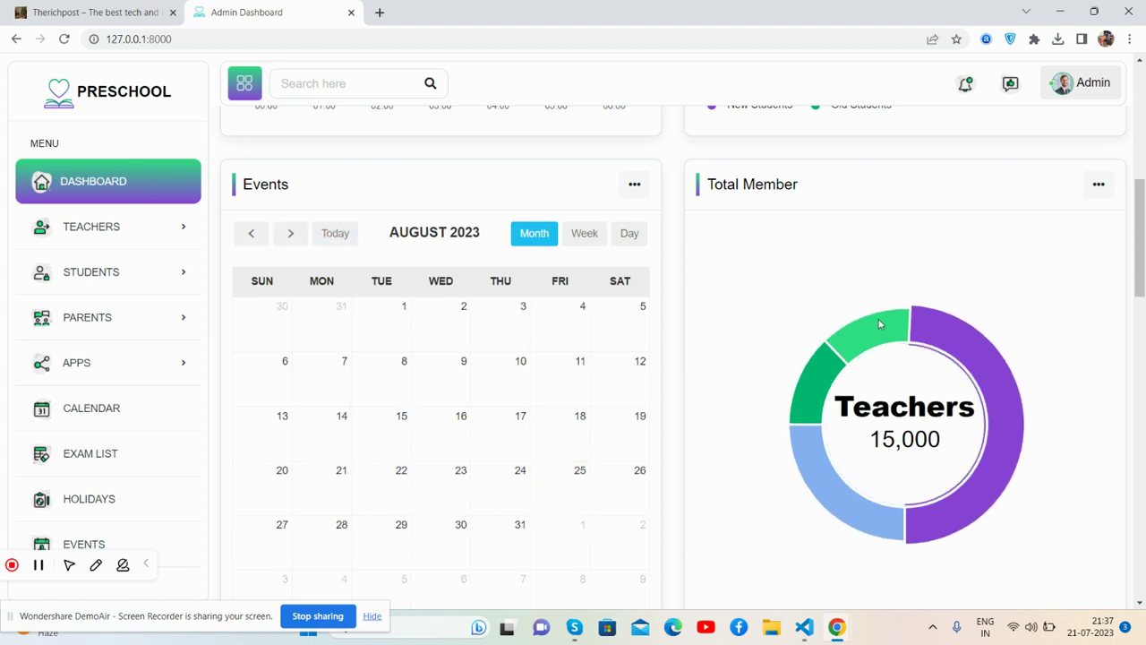
left_click(1094, 190)
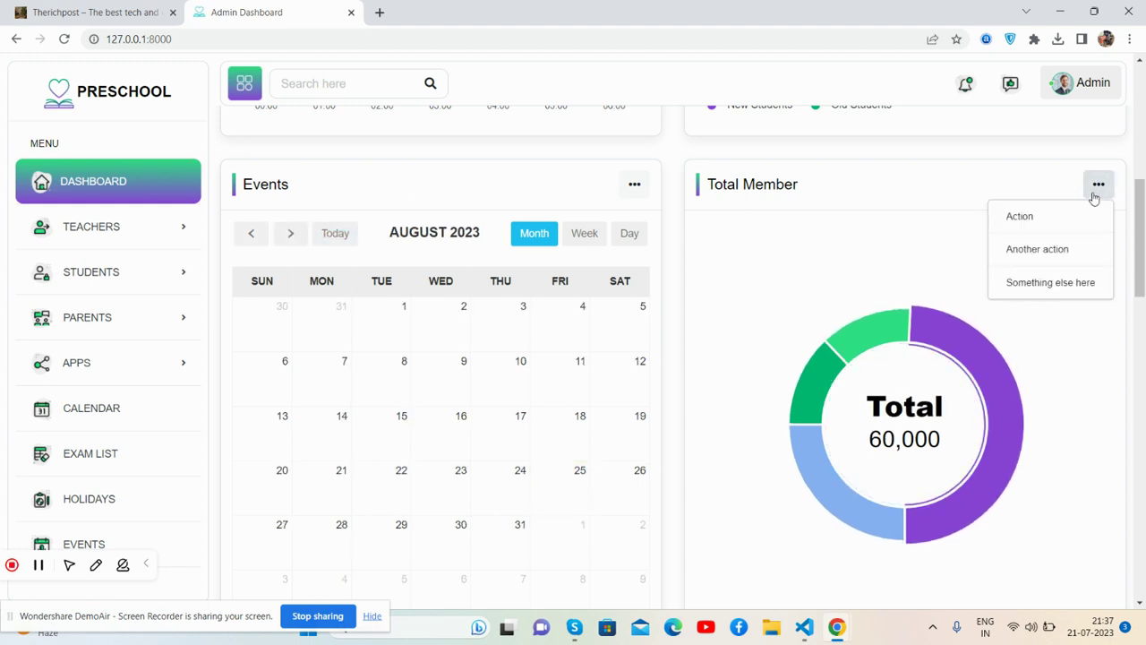
left_click_drag(1140, 221, 1141, 319)
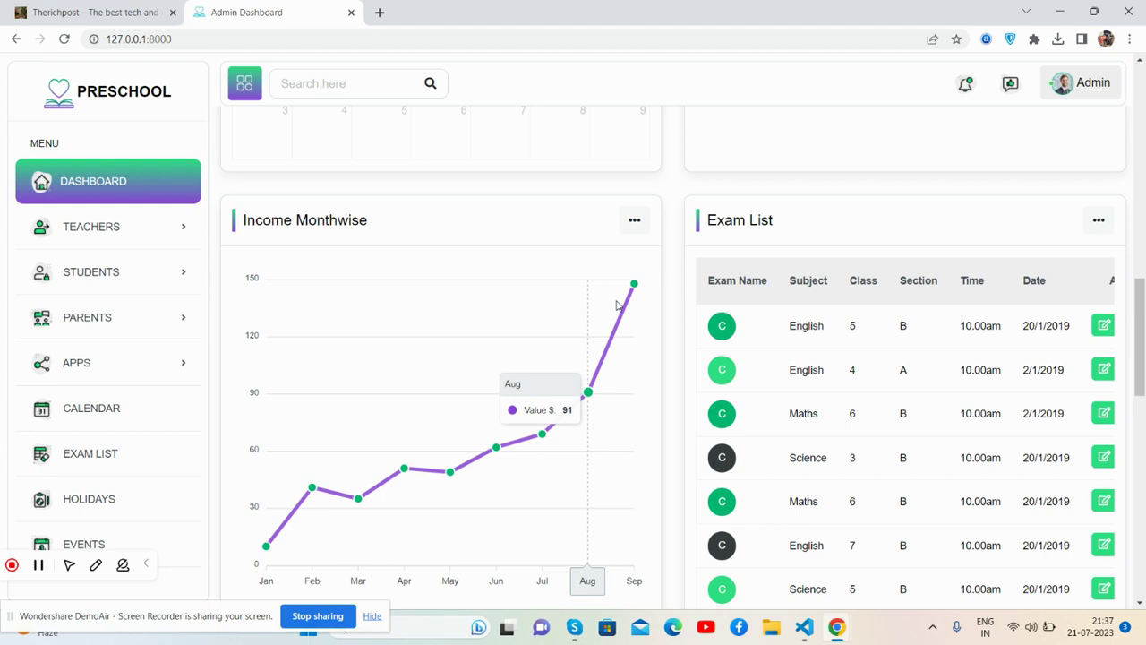
Open and close the Income Monthwise and Exam List options menus
left_click(636, 226)
left_click(637, 230)
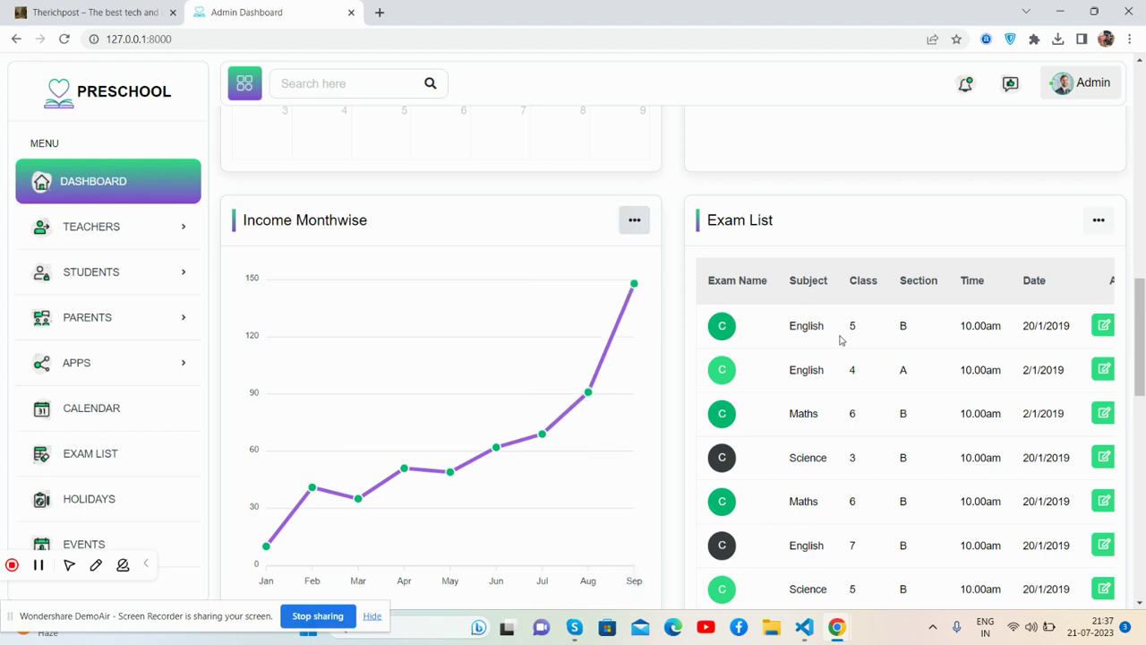
scroll(1139, 365, "down", 1)
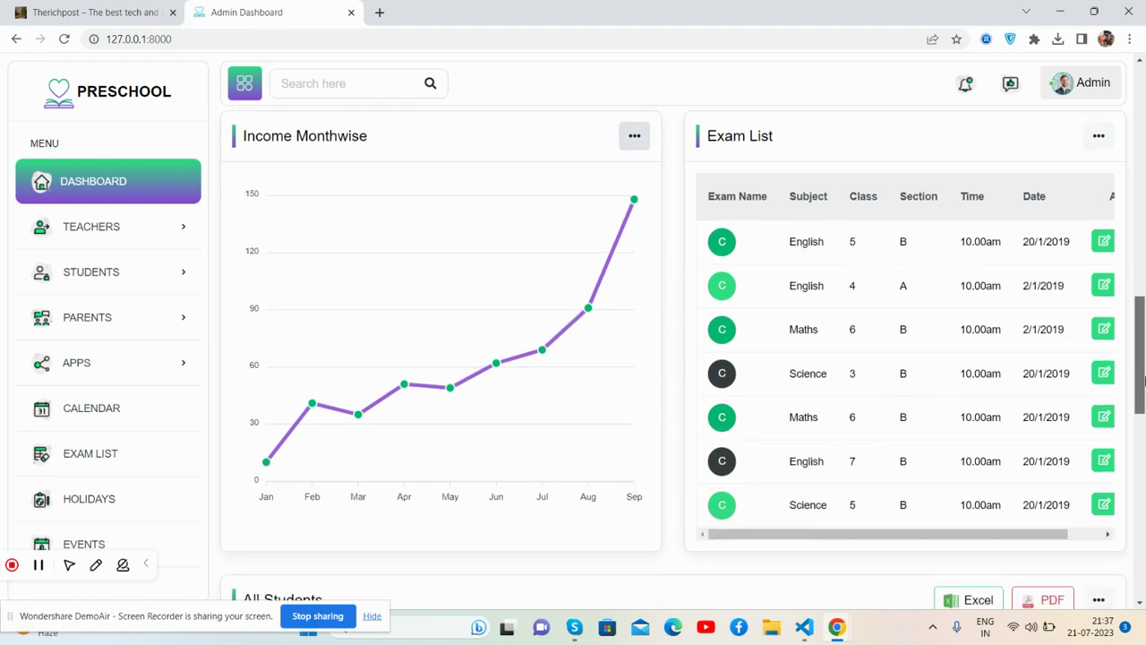
left_click(1100, 137)
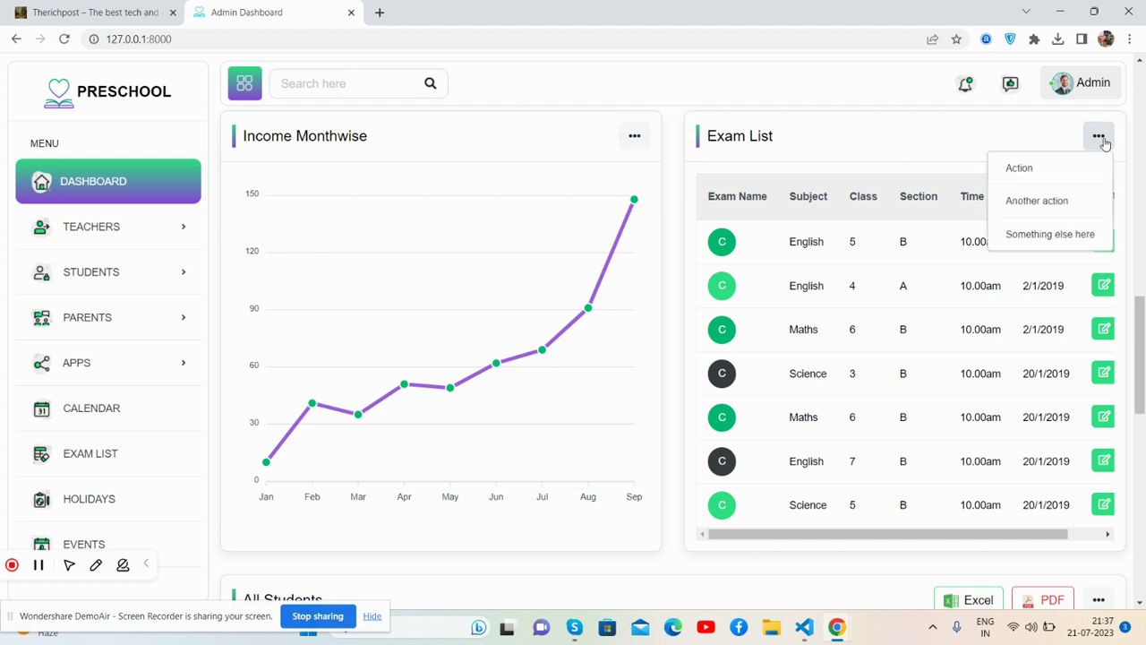
left_click(1103, 140)
Toggle the All Students table's options menu and go down to the New Students table
scroll(1141, 412, "down", 4)
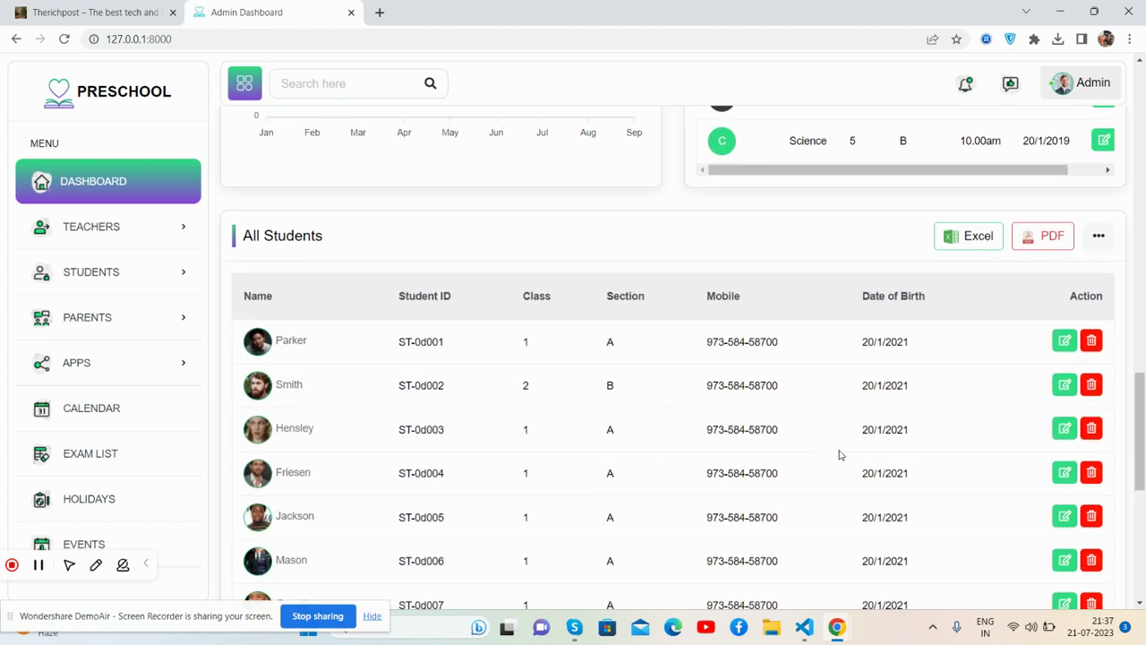
left_click(1095, 242)
left_click(1096, 237)
left_click_drag(1141, 441, 1143, 542)
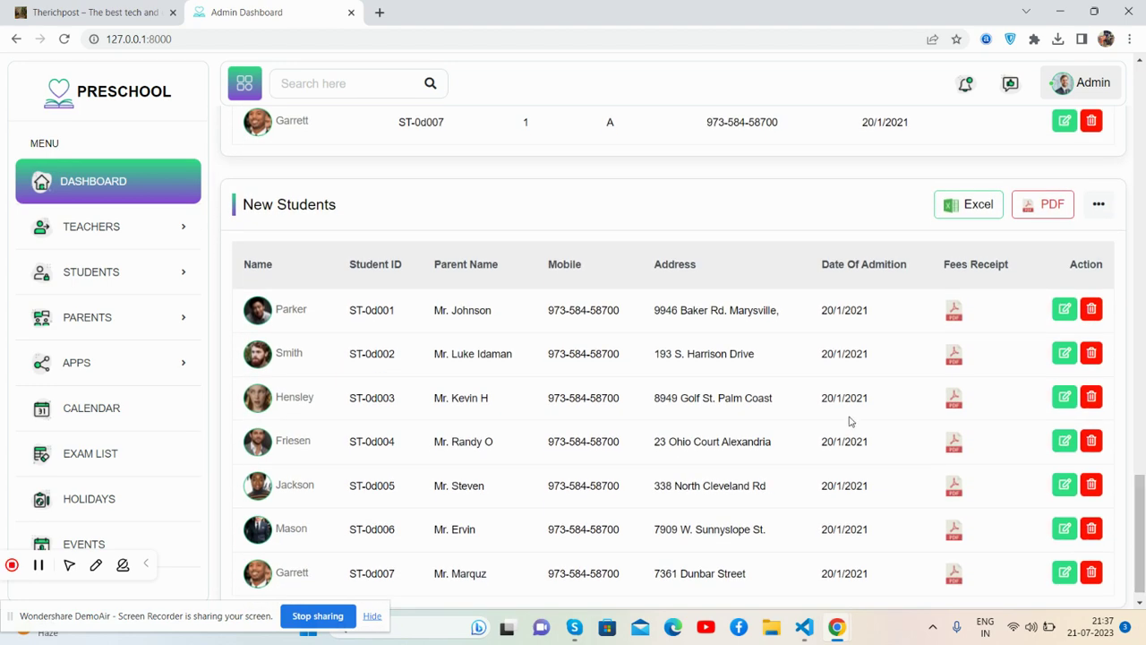
left_click_drag(1142, 521, 1144, 103)
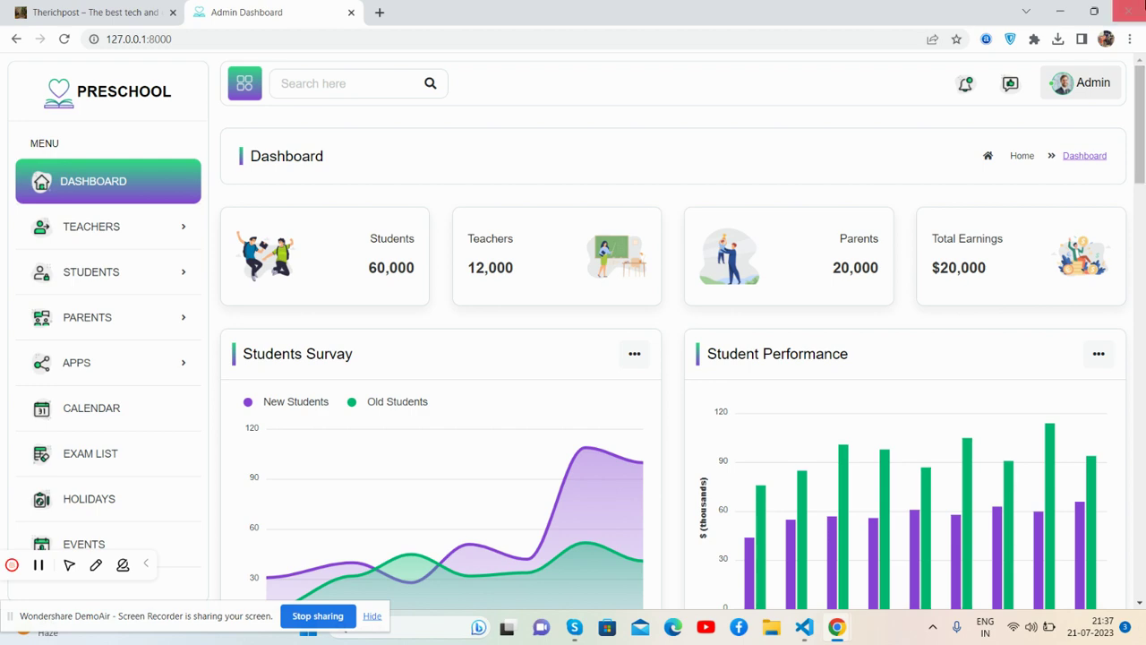
Shrink Chrome to the mobile layout and toggle the collapsed PRESCHOOL sidebar menu
left_click(1094, 12)
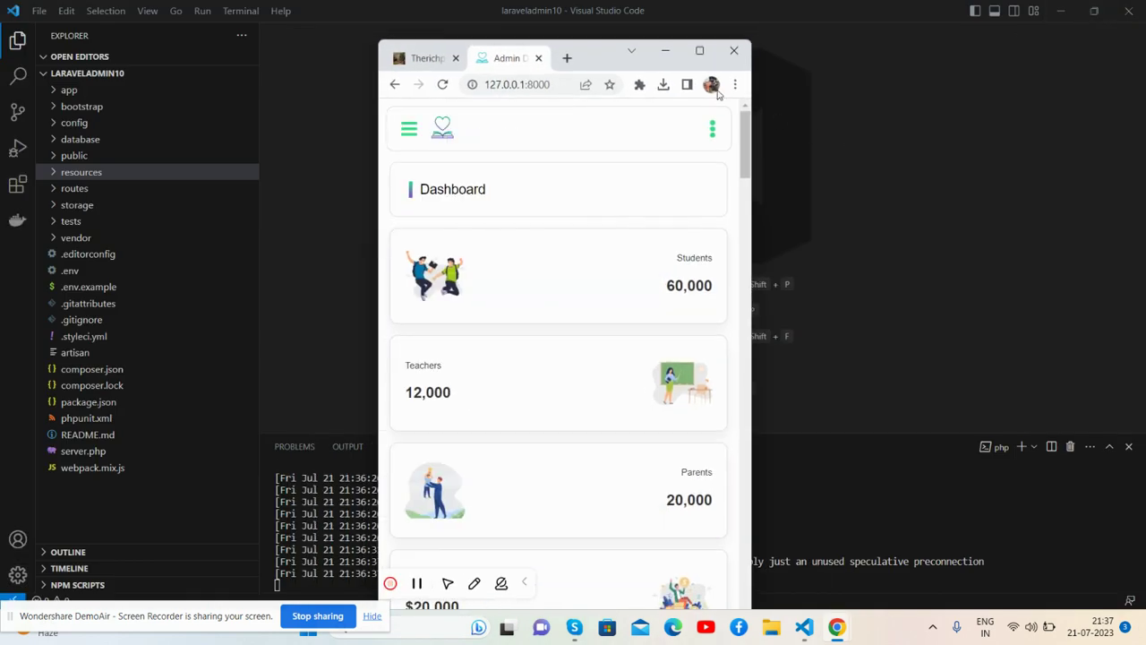
left_click(404, 133)
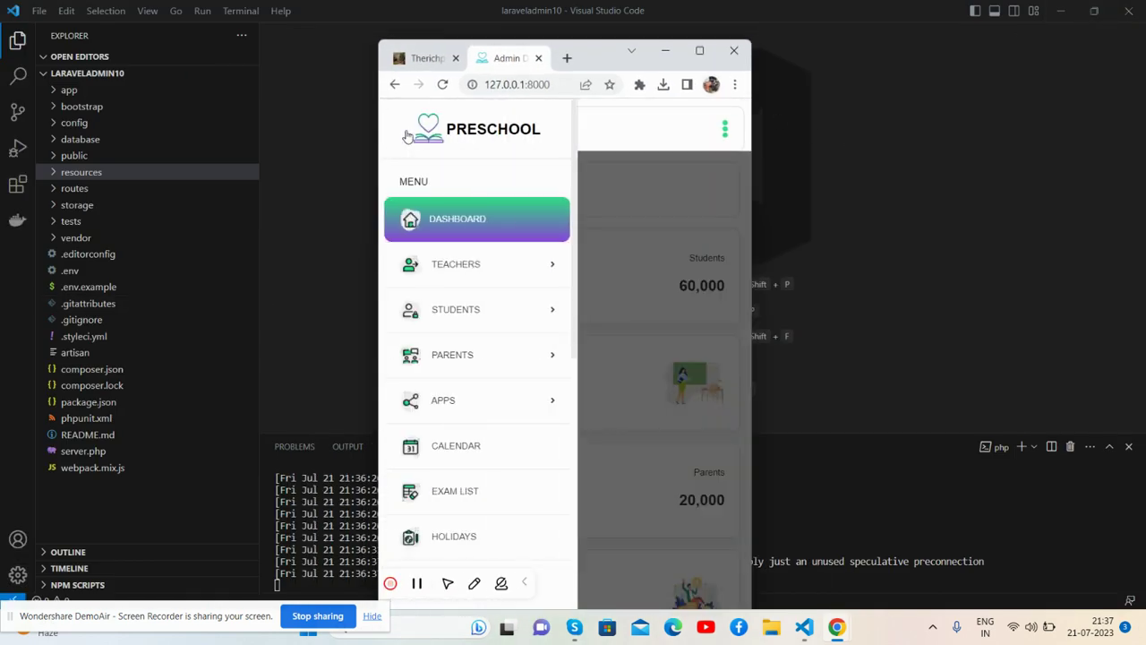
left_click(492, 156)
left_click(405, 132)
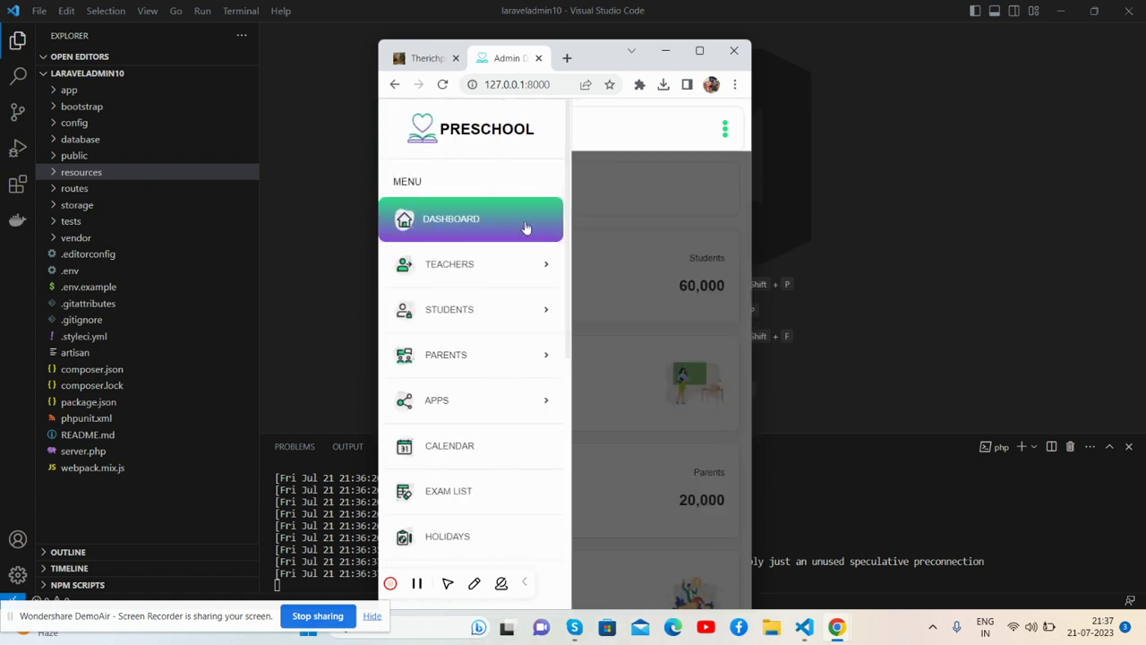
left_click(639, 232)
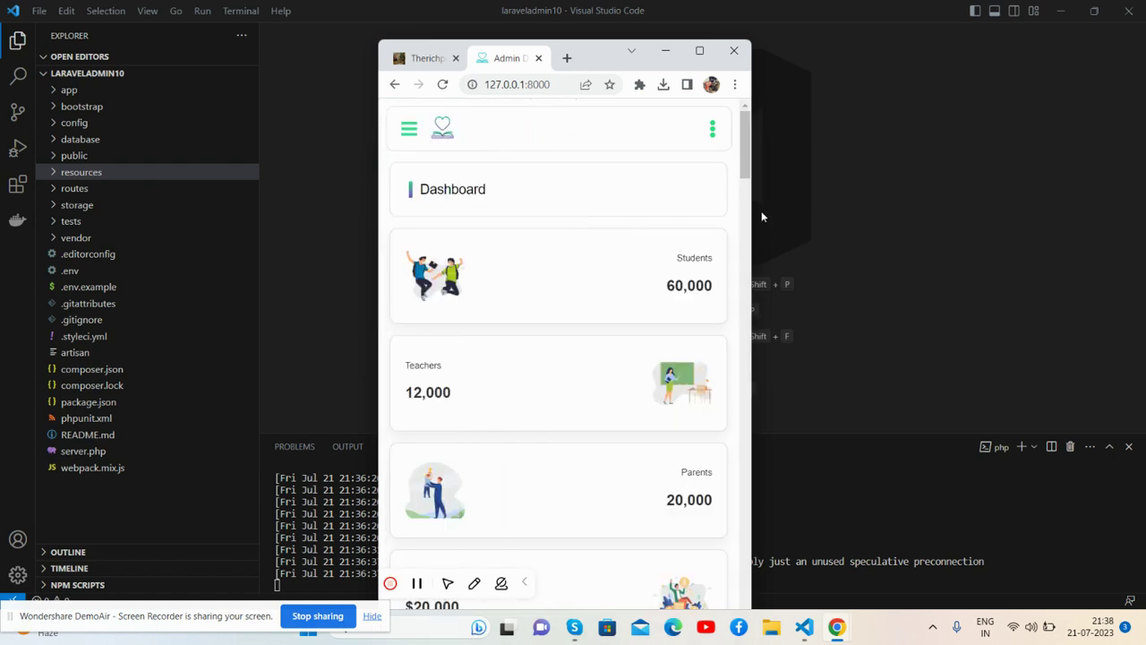
Widen the window to a two-column card layout, toggle the sidebar, then maximize Chrome
left_click_drag(755, 213, 1003, 208)
left_click(407, 129)
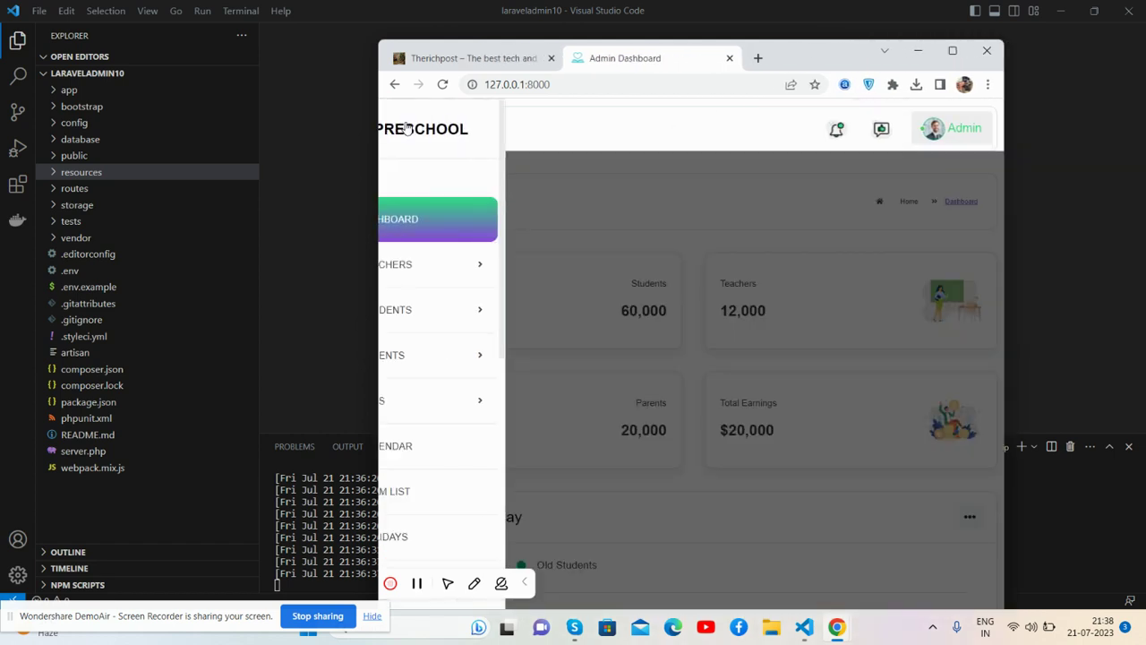
left_click(644, 224)
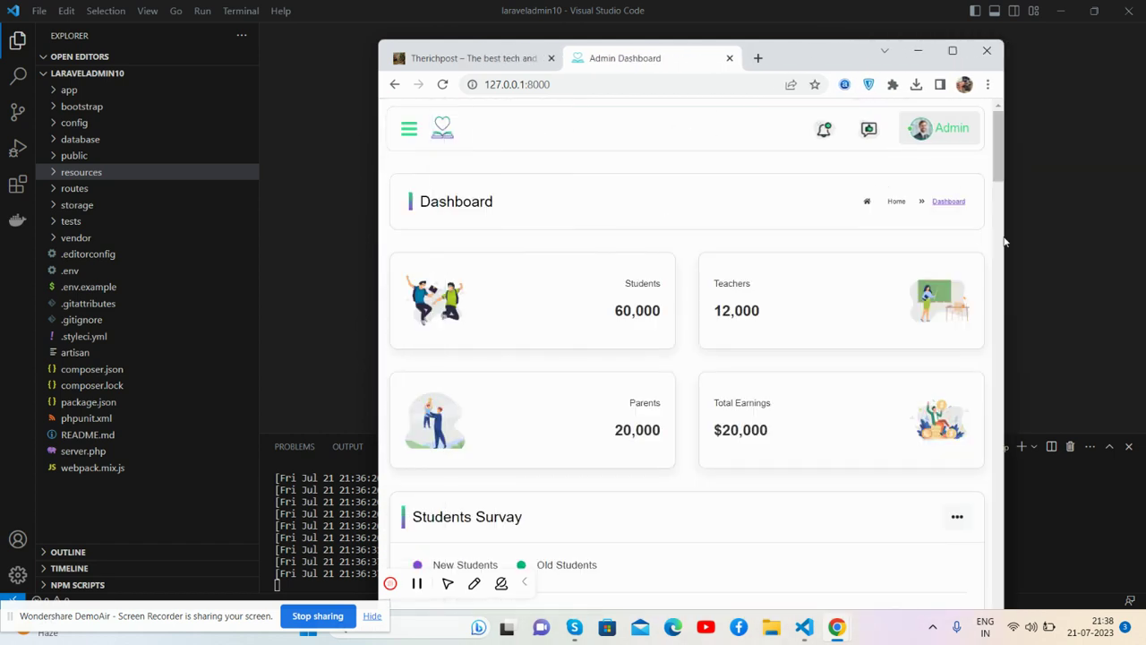
left_click_drag(1004, 240, 984, 255)
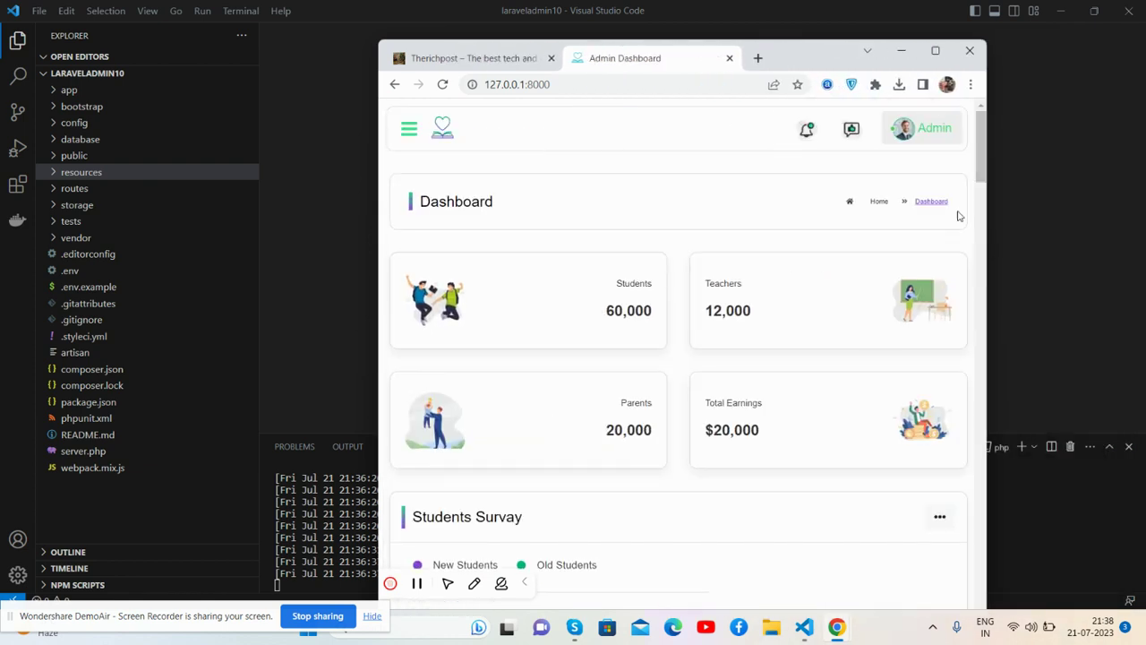
left_click(933, 51)
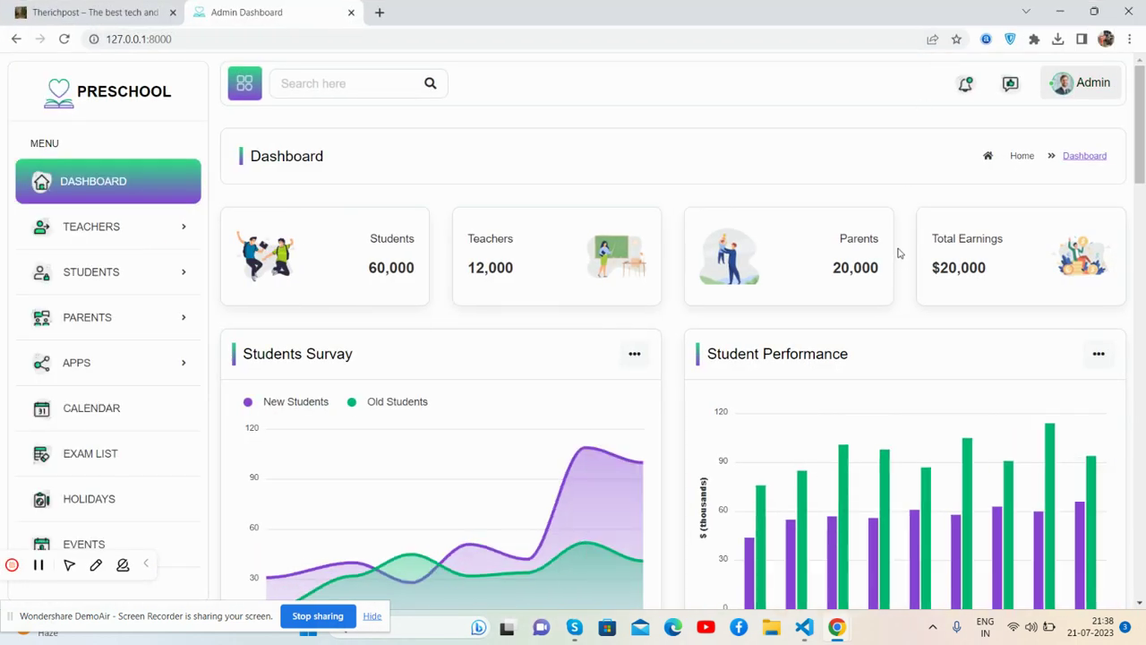
Open welcome.blade.php from resources > views in VS Code and scroll through it
left_click(805, 627)
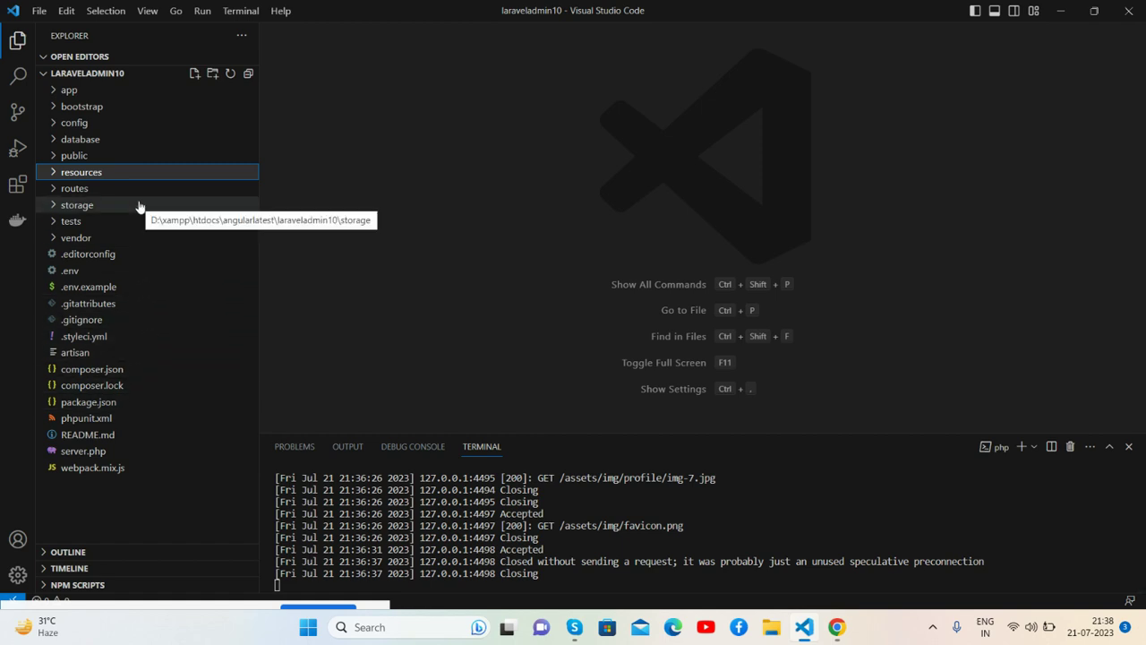
left_click(134, 173)
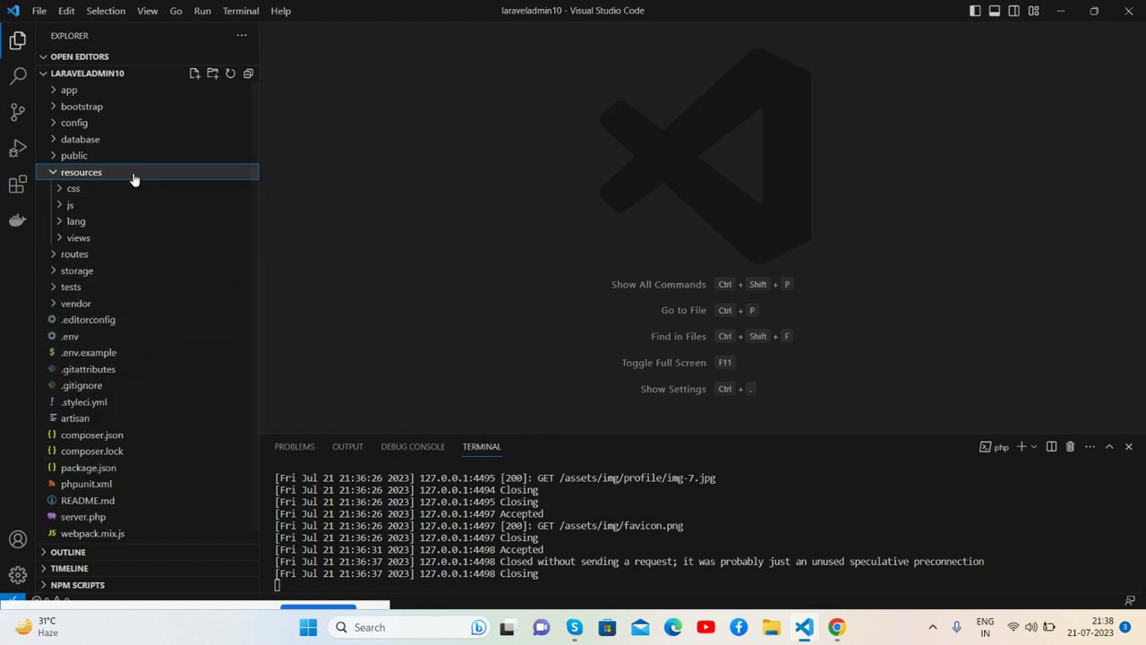
left_click(93, 240)
left_click(99, 270)
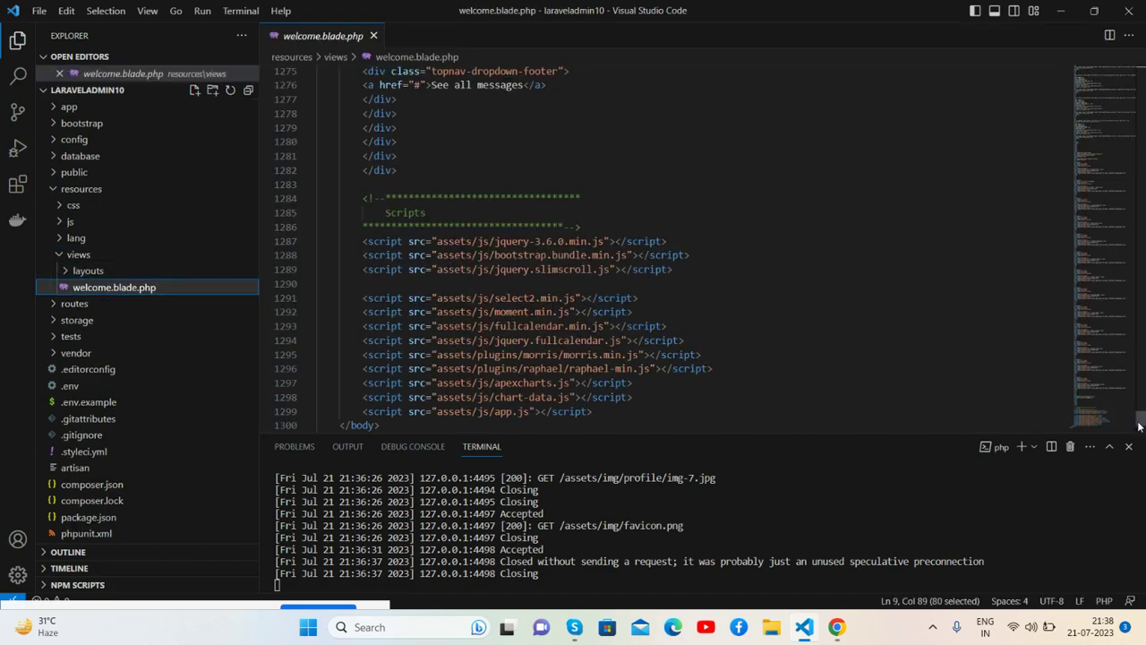
left_click_drag(1139, 421, 1140, 68)
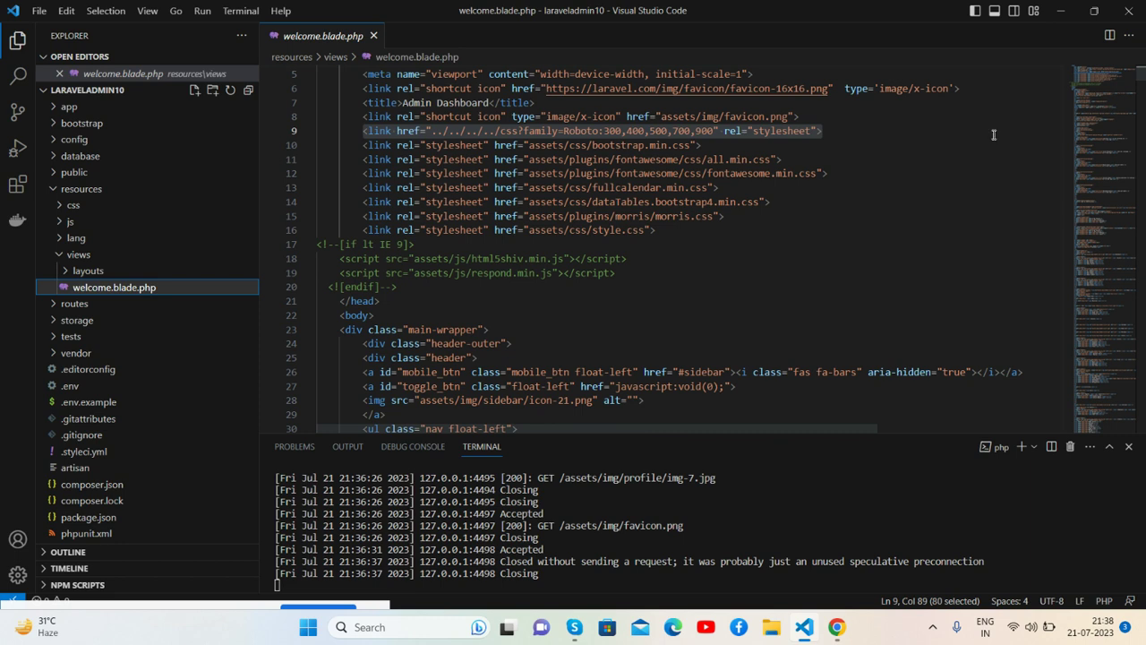
scroll(994, 134, "up", 2)
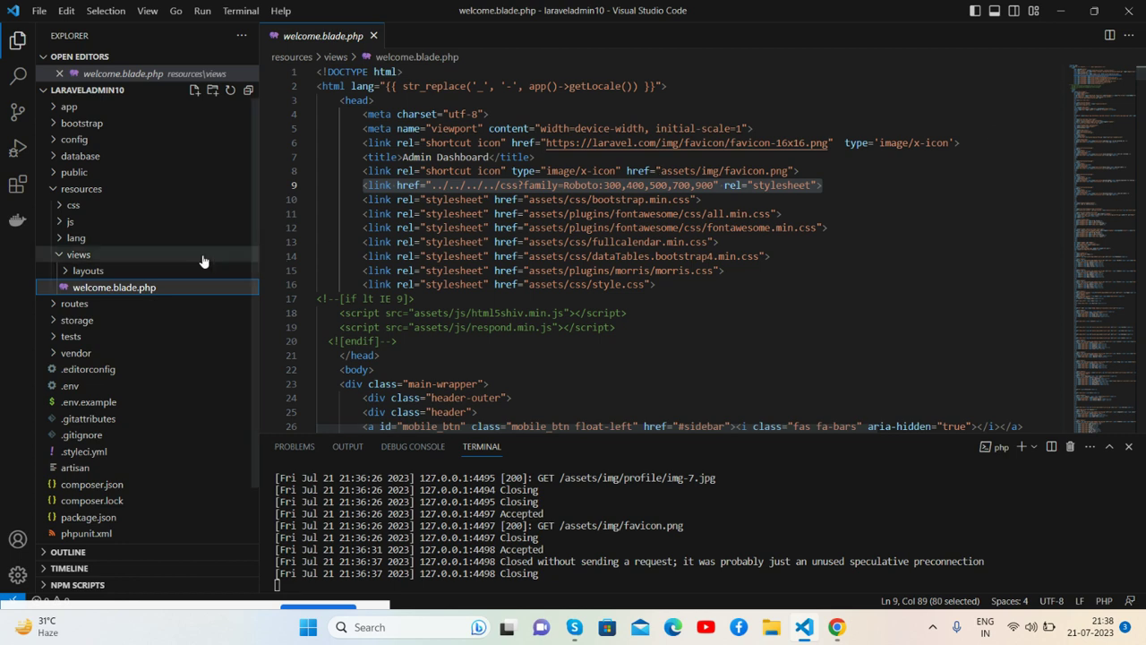
Expand public > assets to view its css, img, js and plugins folders, then return to Chrome
left_click(50, 193)
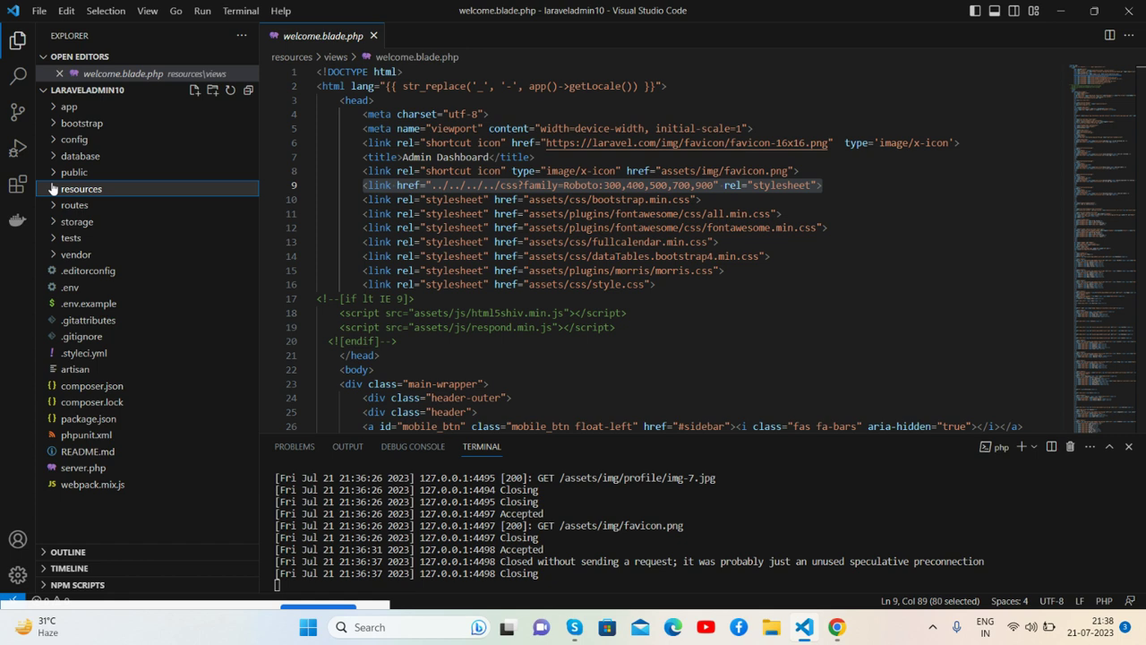
left_click(73, 174)
left_click(77, 191)
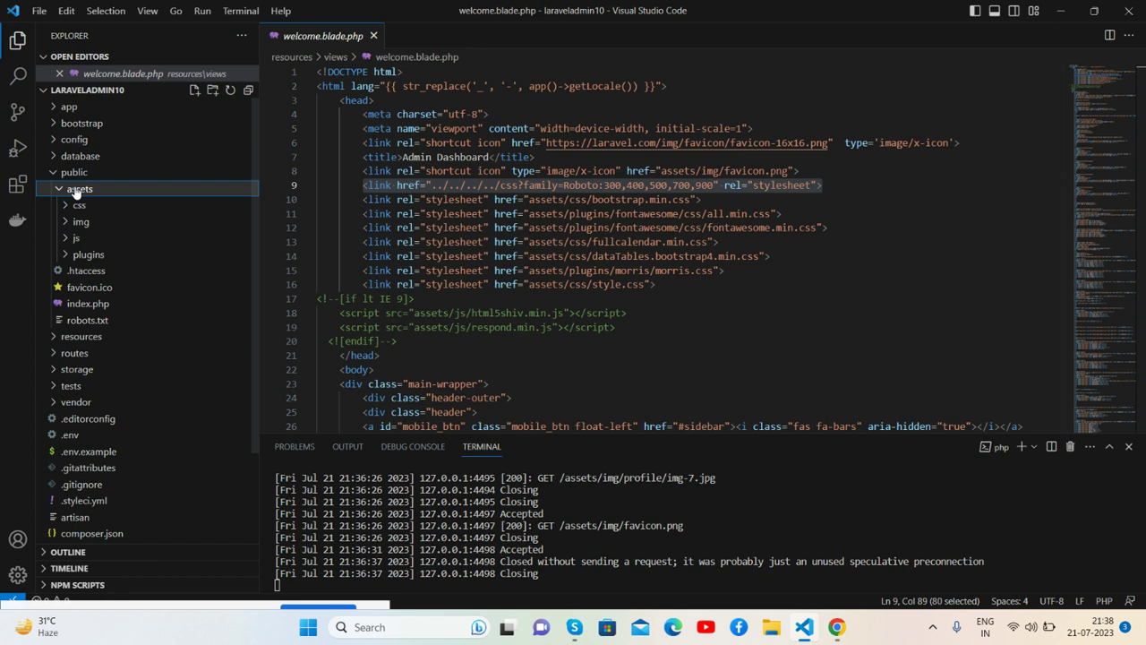
left_click(75, 173)
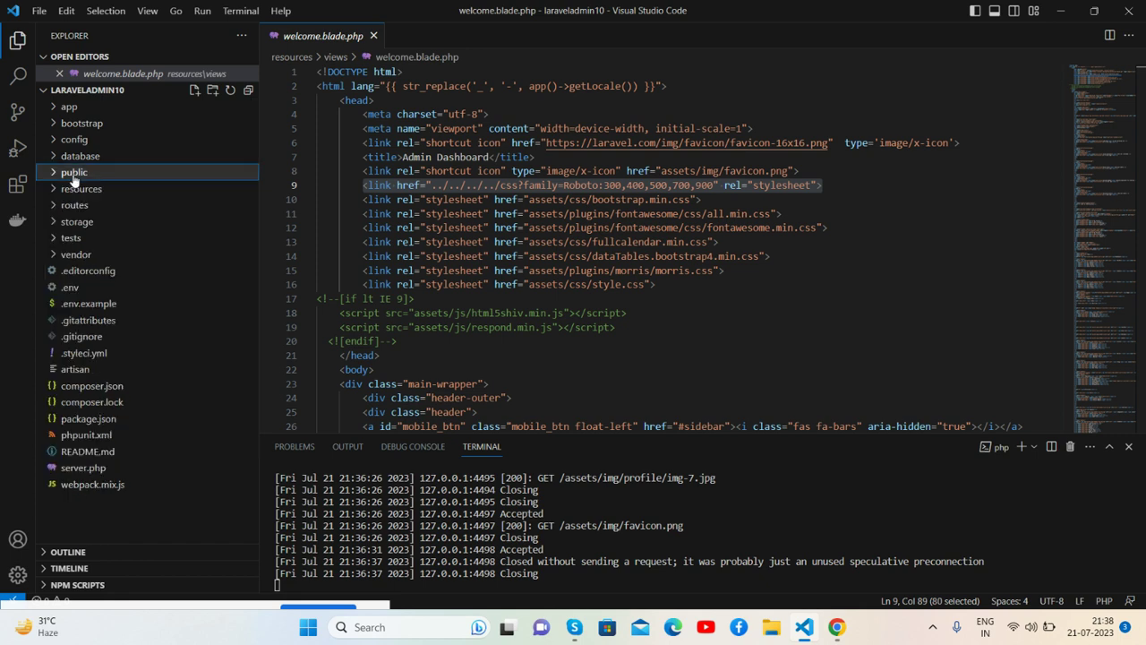
left_click(836, 629)
Bring up the Therichpost tab, browse its ANGULAR, WORDPRESS and other nav menus, then open Contact
left_click(591, 546)
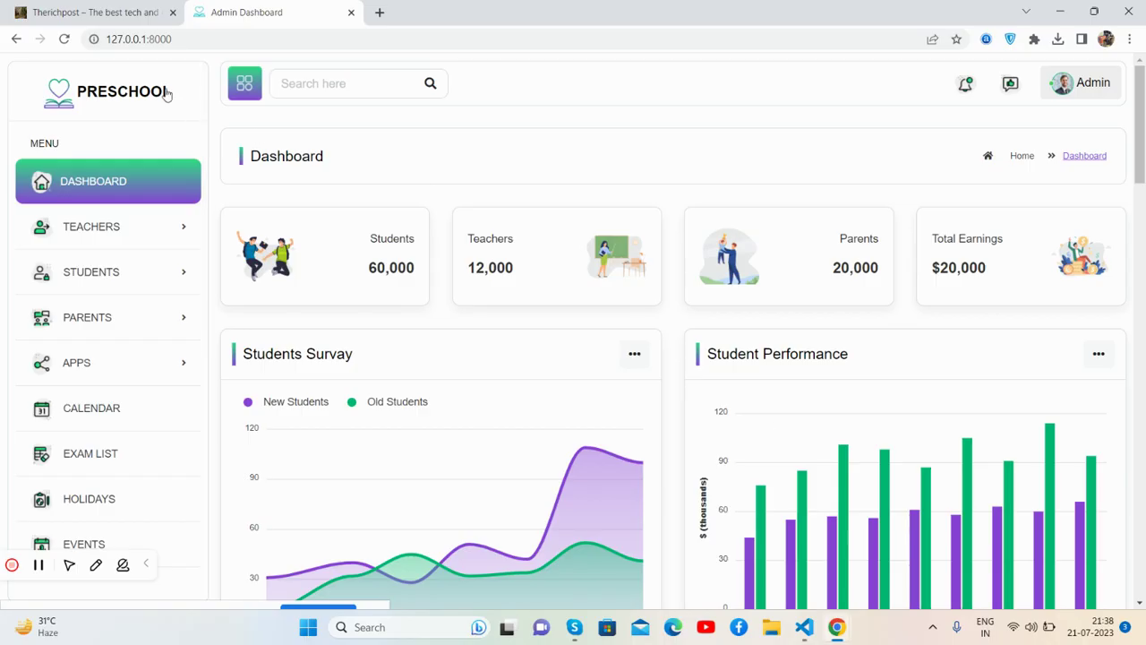
left_click(96, 6)
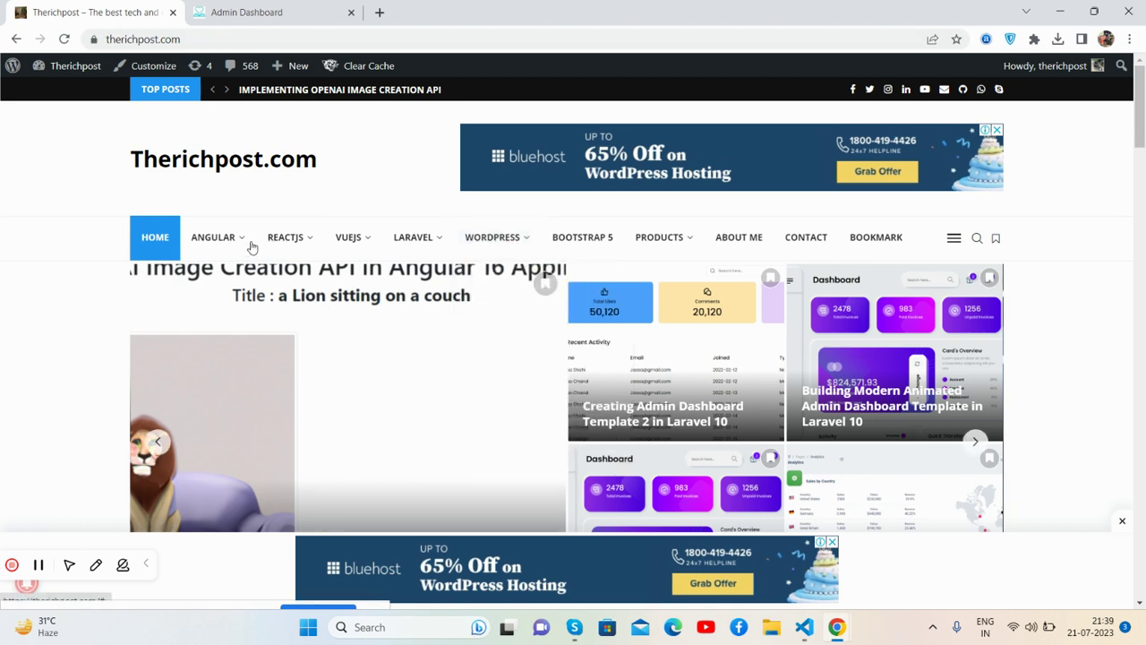
mouse_move(223, 238)
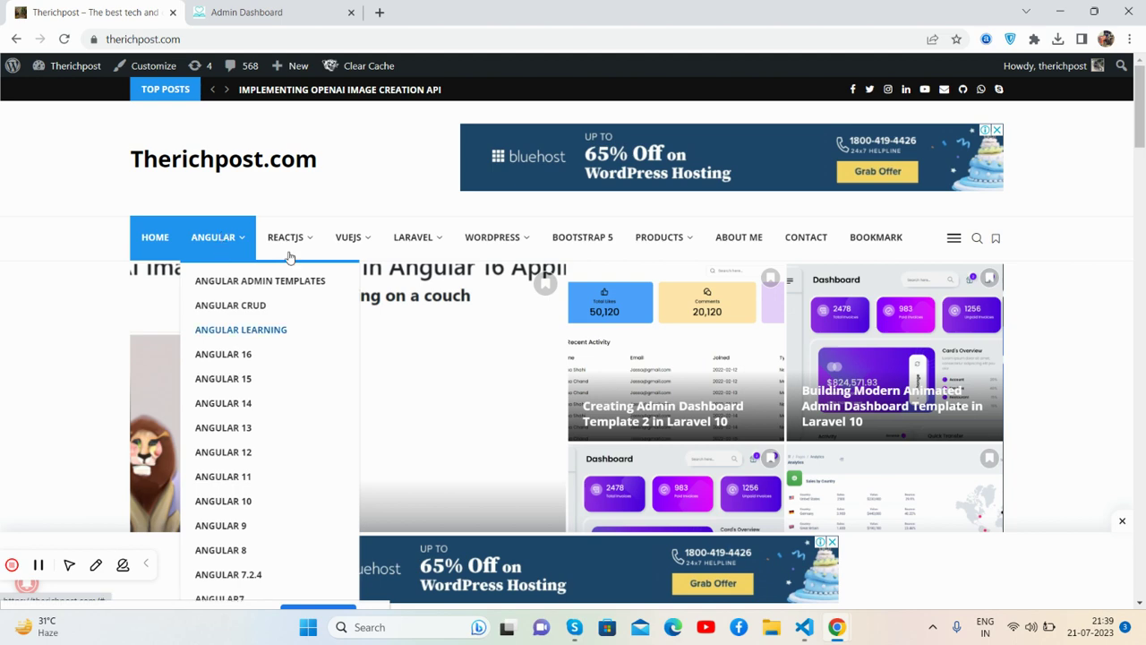
mouse_move(362, 244)
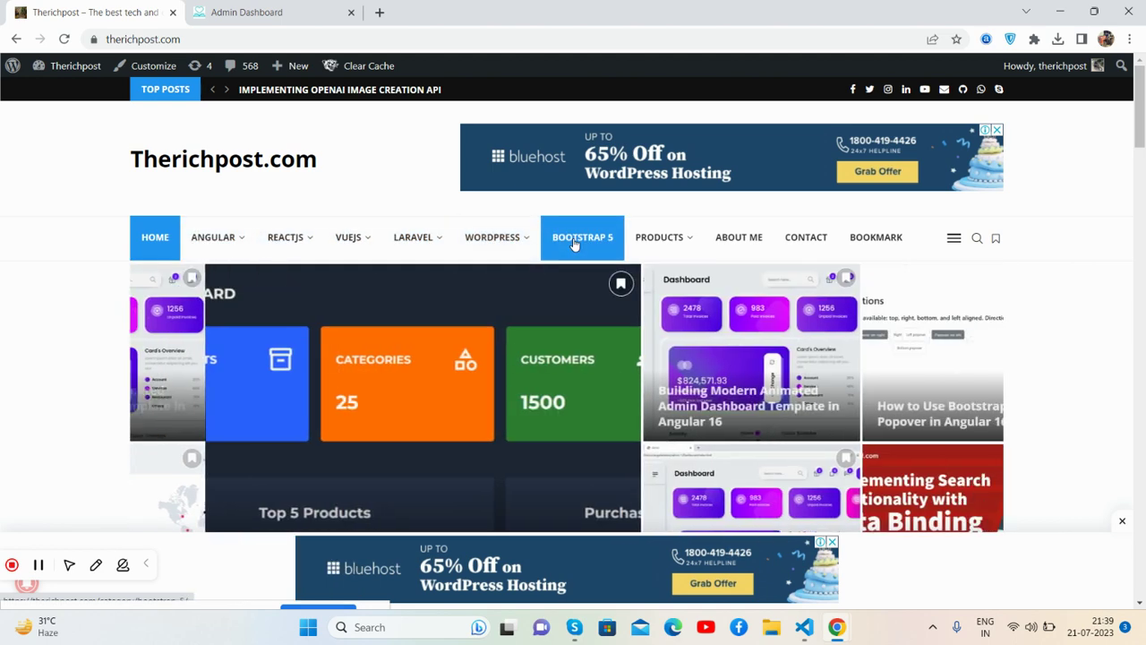
mouse_move(691, 251)
mouse_move(248, 263)
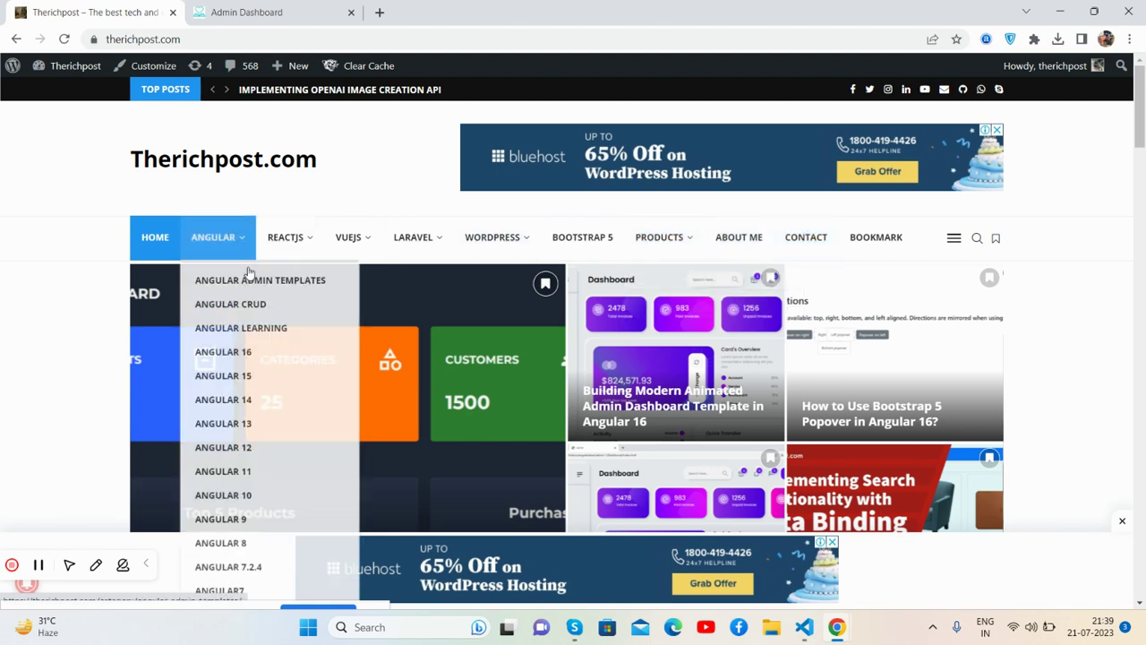
scroll(245, 266, "down", 4)
scroll(0, 283, "up", 4)
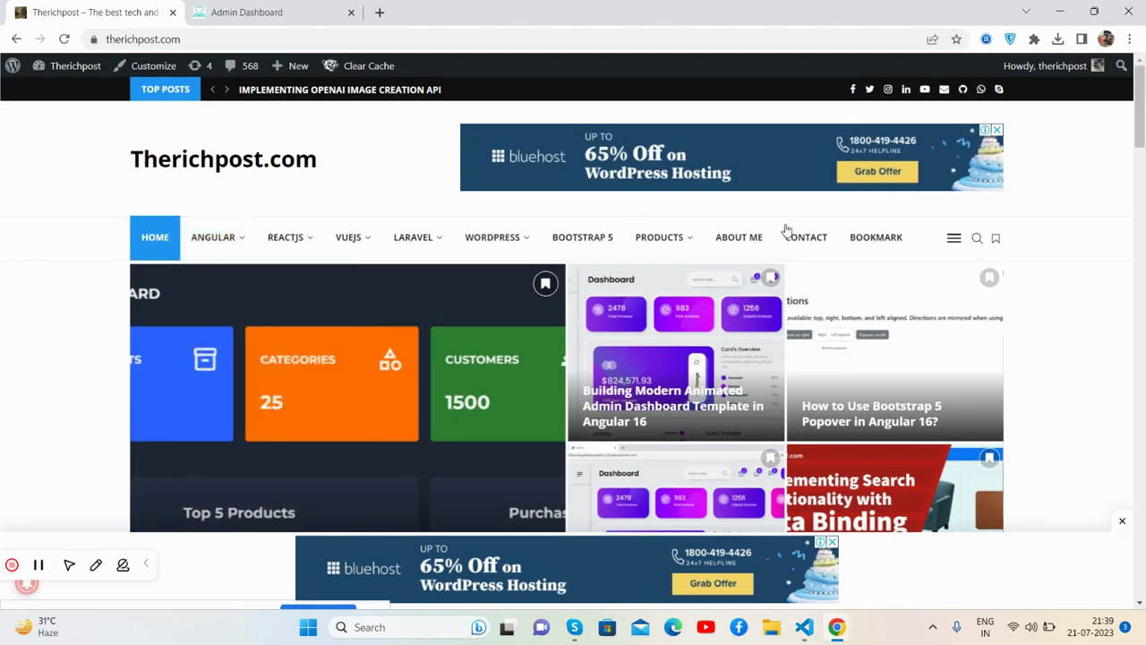
left_click(813, 240)
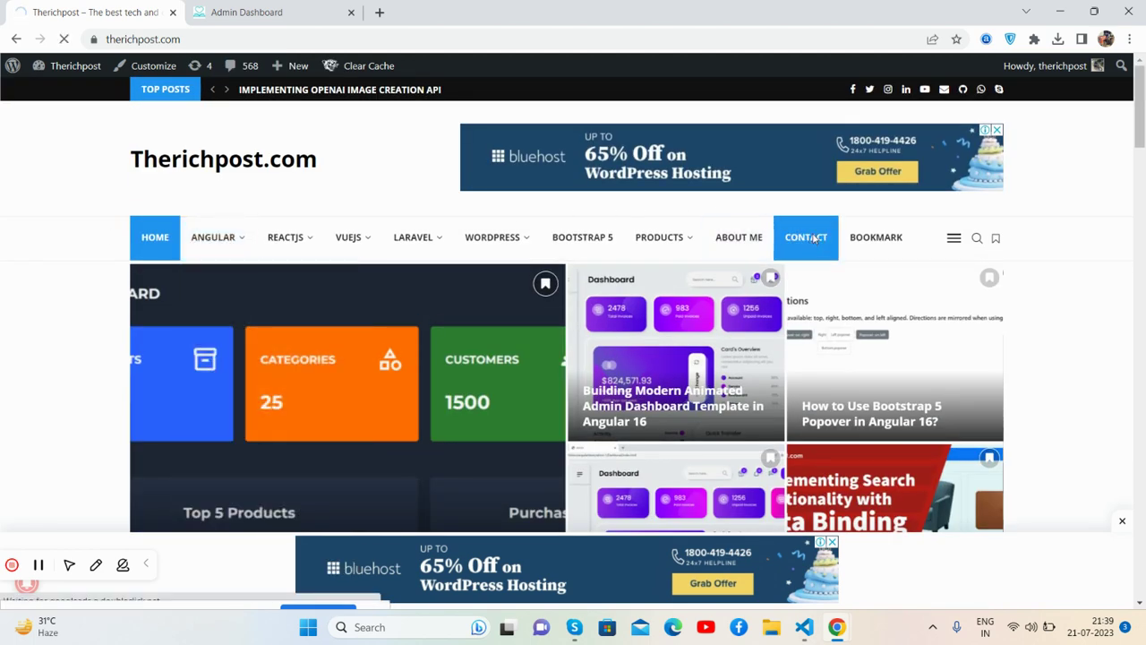
Scroll through the Contact & Advertise page, dismiss Chrome's notifications, and return to the Admin Dashboard tab
scroll(478, 355, "down", 2)
scroll(479, 356, "down", 4)
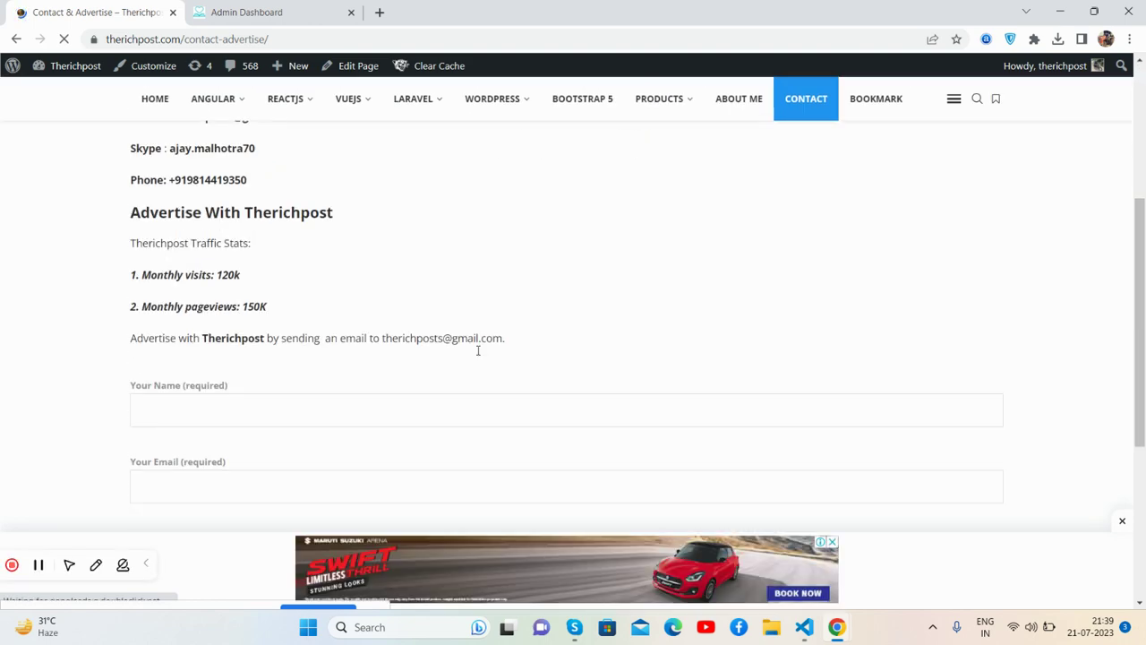
scroll(479, 349, "up", 2)
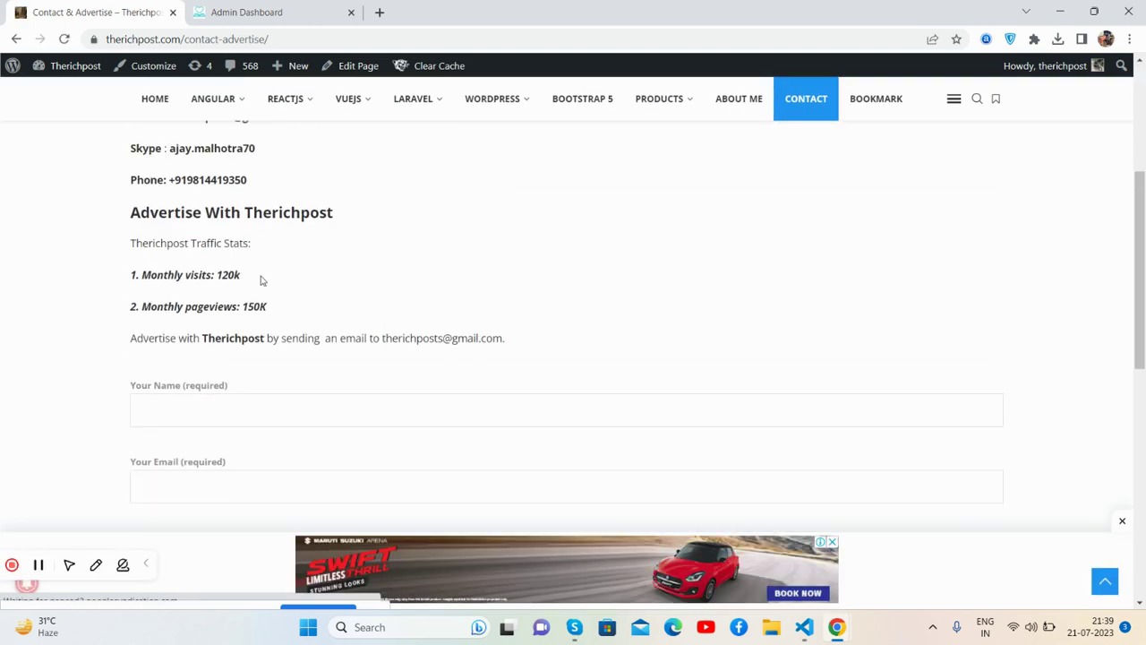
scroll(260, 278, "up", 2)
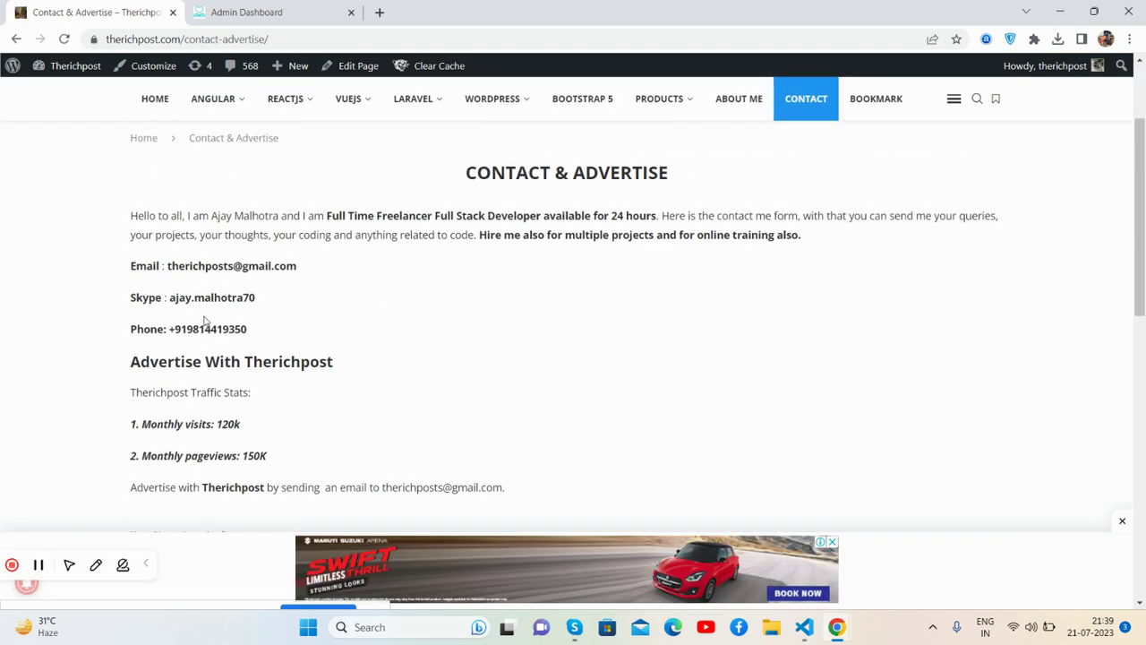
left_click(1111, 500)
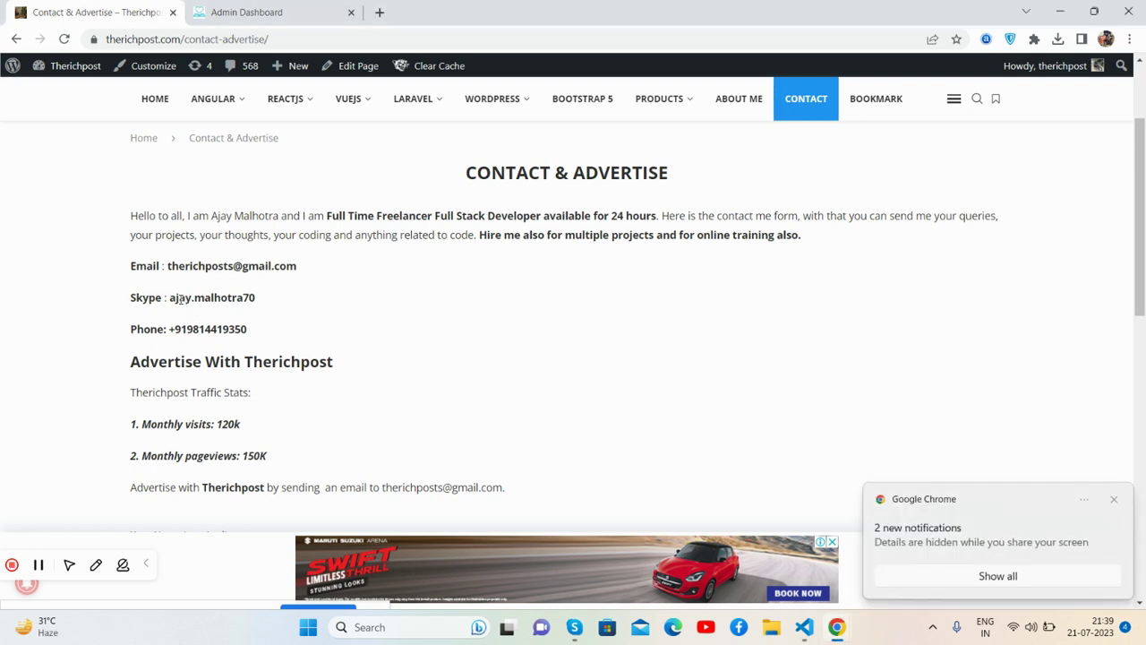
left_click(1111, 499)
left_click(260, 12)
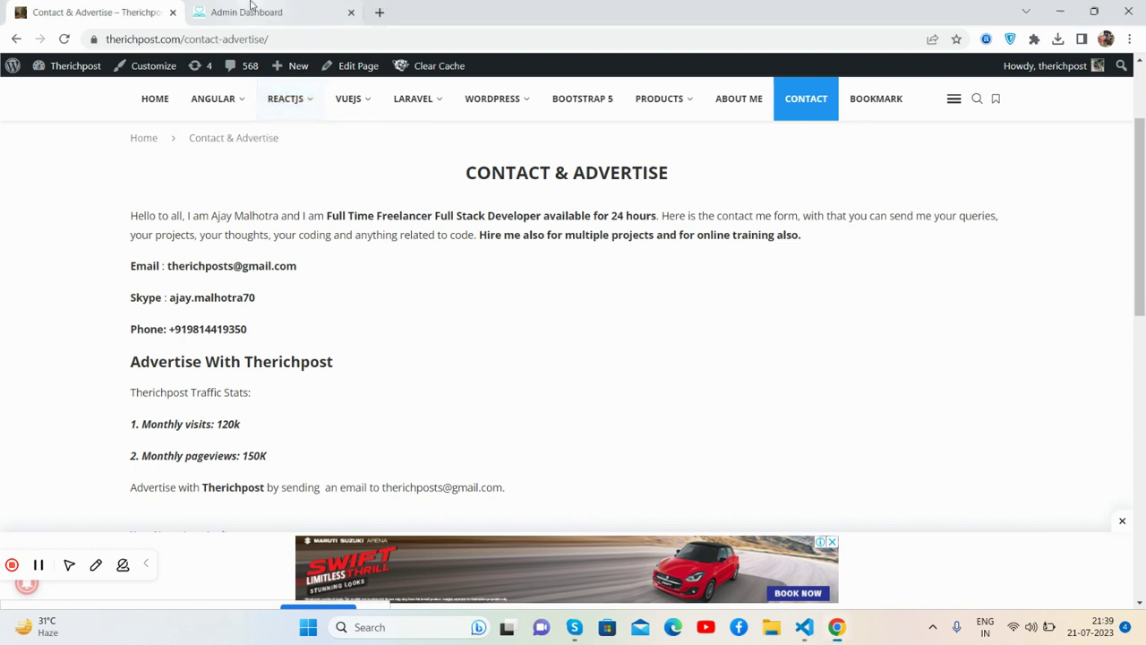